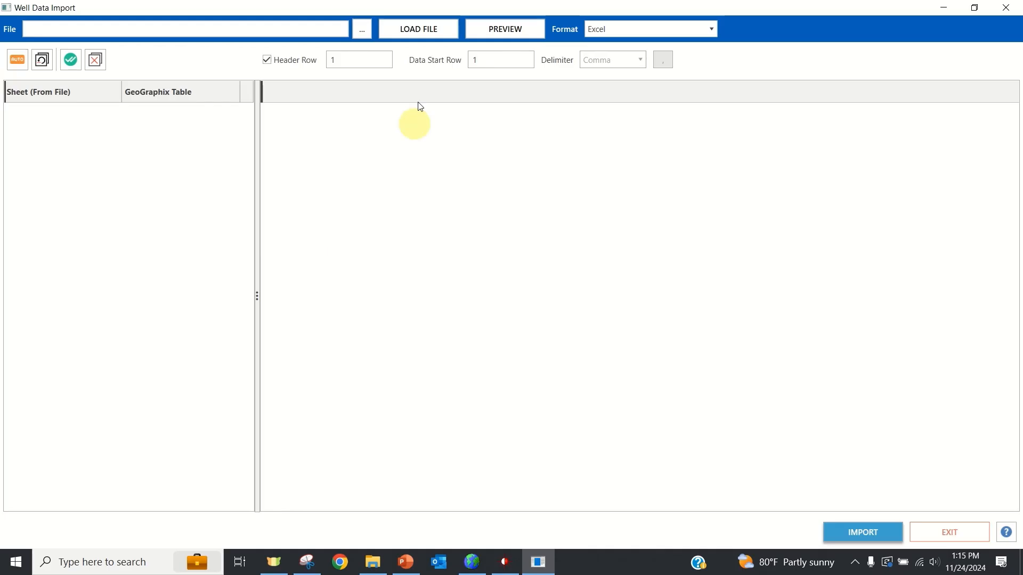
Step: Load the Excel file Webinar SS Import.xlsx from the Desktop and auto-map its sheets and columns to the GeoGraphix tables
{"action": "left_click", "coordinate": [419, 34]}
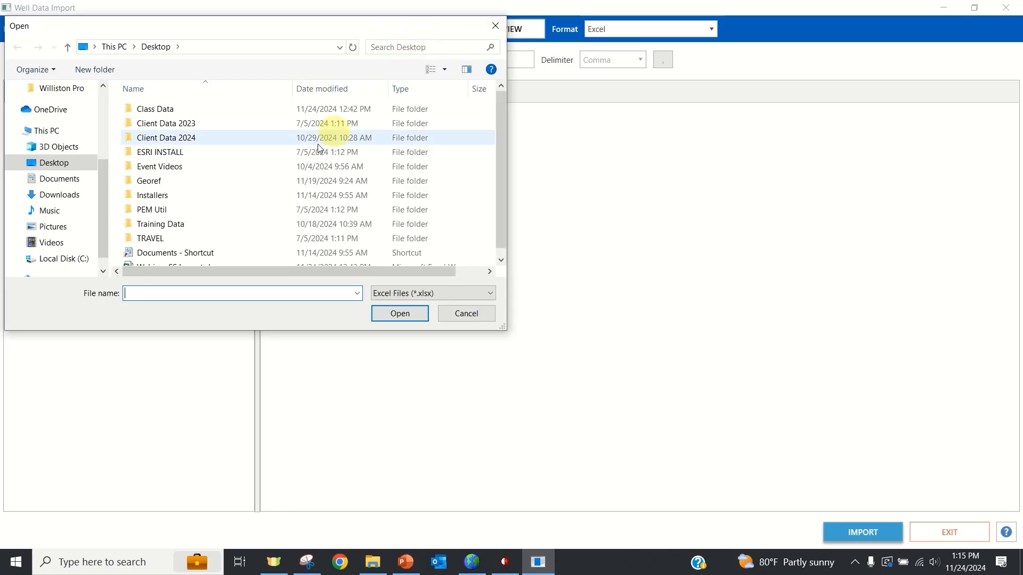
{"action": "scroll", "coordinate": [218, 199], "scroll_direction": "down", "scroll_amount": 1}
{"action": "left_click", "coordinate": [182, 259]}
{"action": "left_click", "coordinate": [397, 313]}
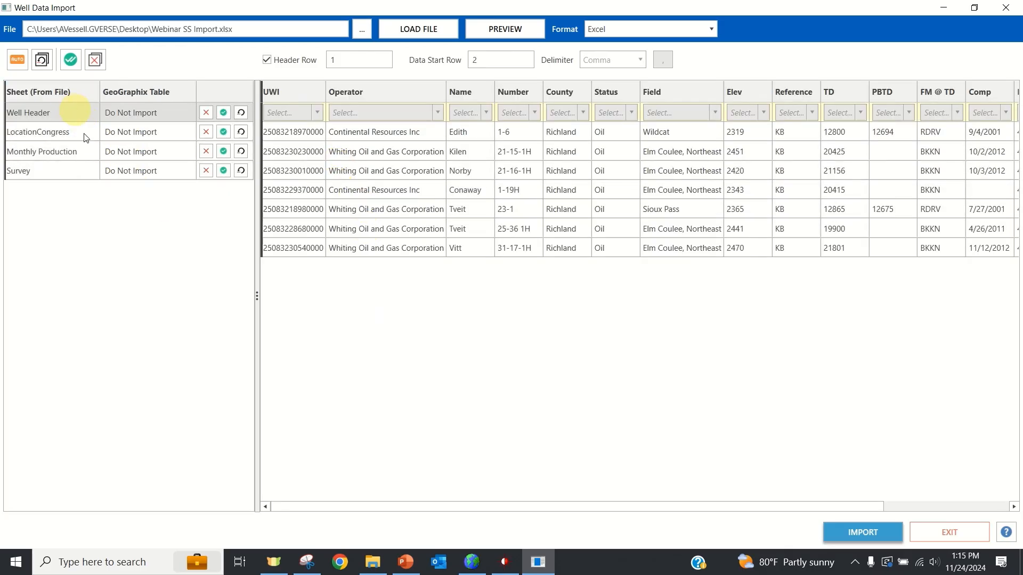
{"action": "left_click", "coordinate": [69, 128]}
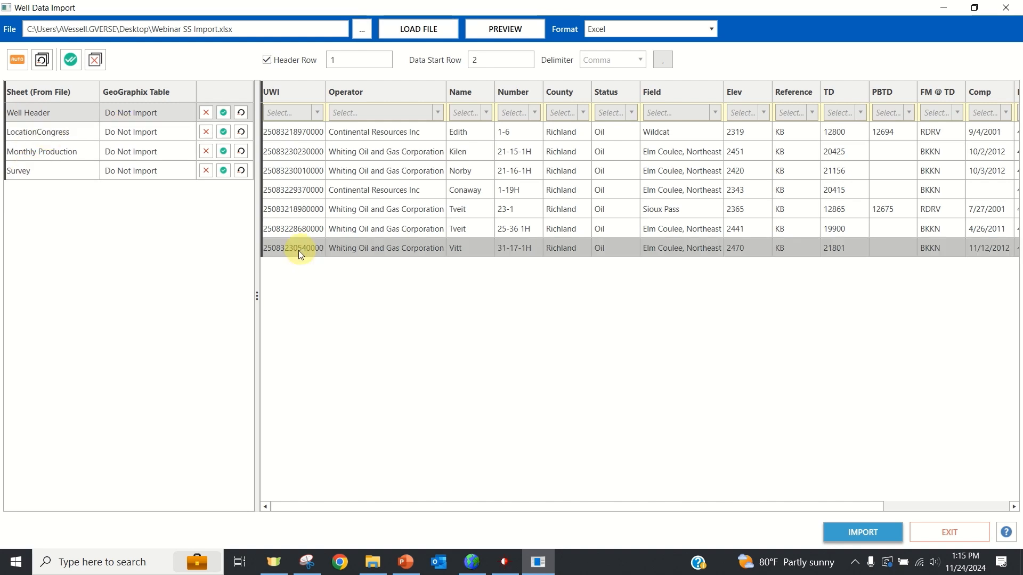
{"action": "left_click", "coordinate": [16, 59]}
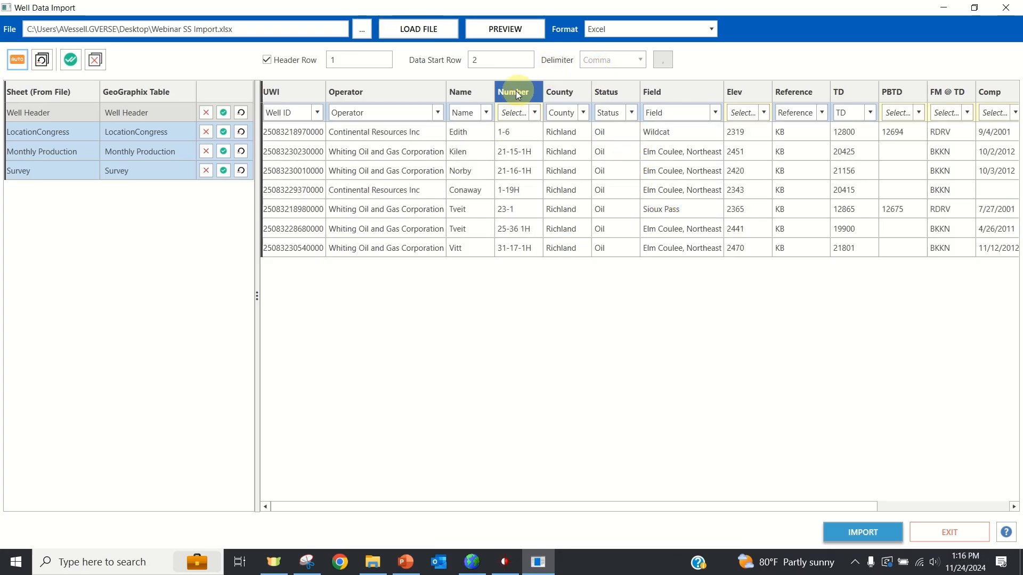
Step: On the Well Header sheet, map the Number column to # and the Elev column to Datum Elevation
{"action": "left_click", "coordinate": [534, 112]}
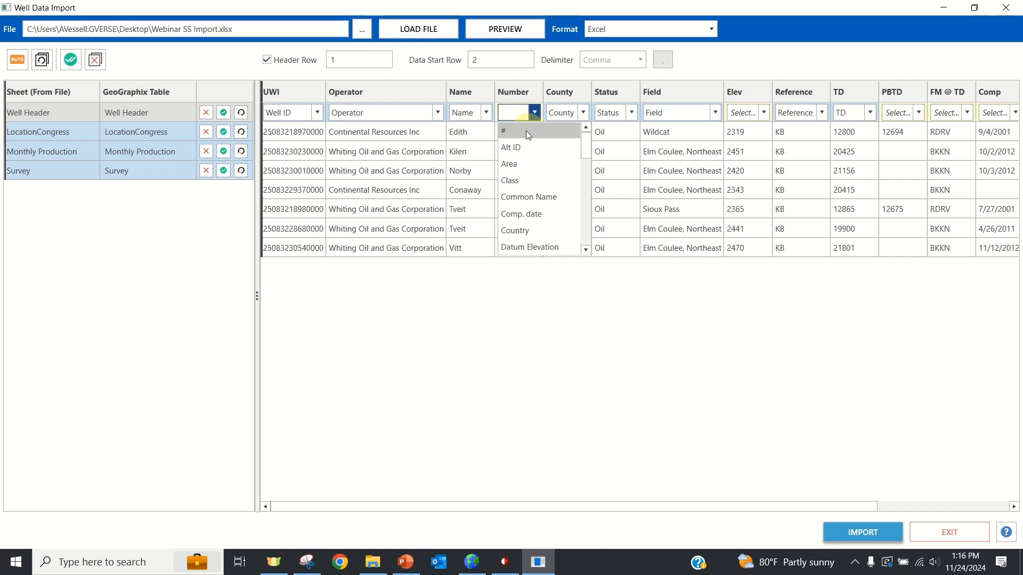
{"action": "left_click", "coordinate": [524, 131]}
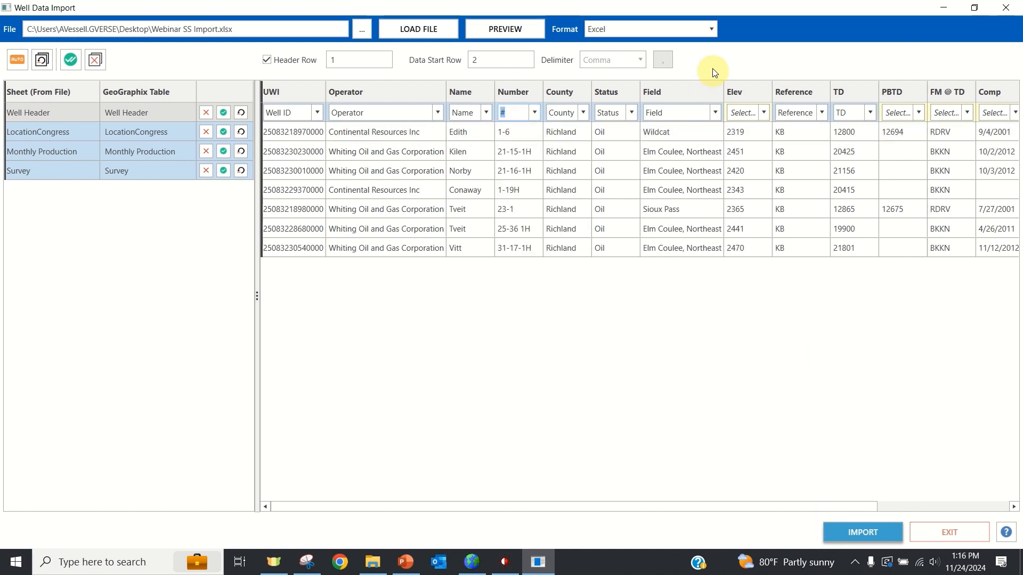
{"action": "left_click", "coordinate": [764, 112]}
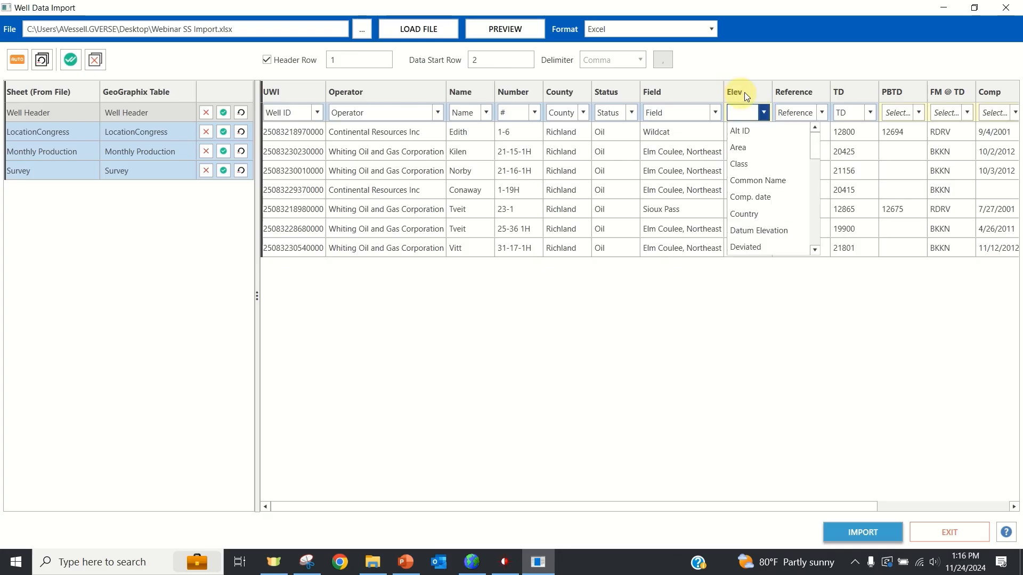
{"action": "left_click", "coordinate": [763, 230]}
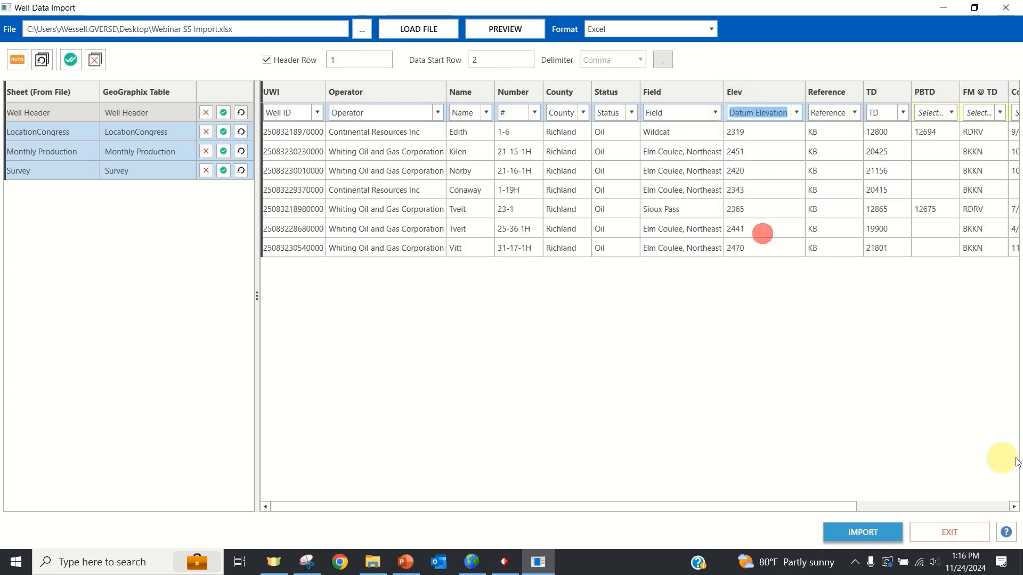
Step: On the Well Header sheet, map the FM @ TD column to Fm at TD and the Comp column to Comp. date
{"action": "left_click", "coordinate": [1014, 506]}
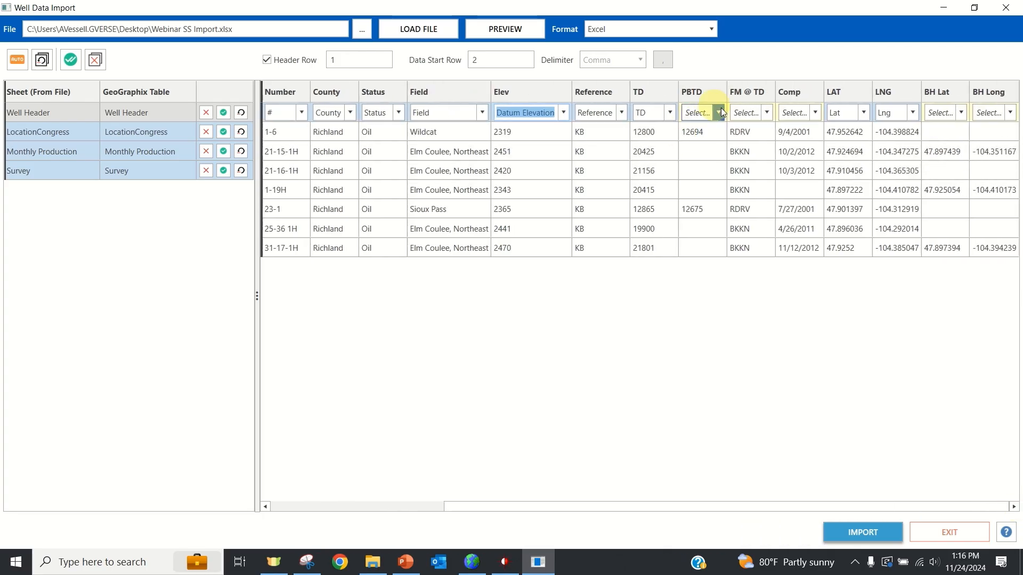
{"action": "left_click", "coordinate": [768, 112]}
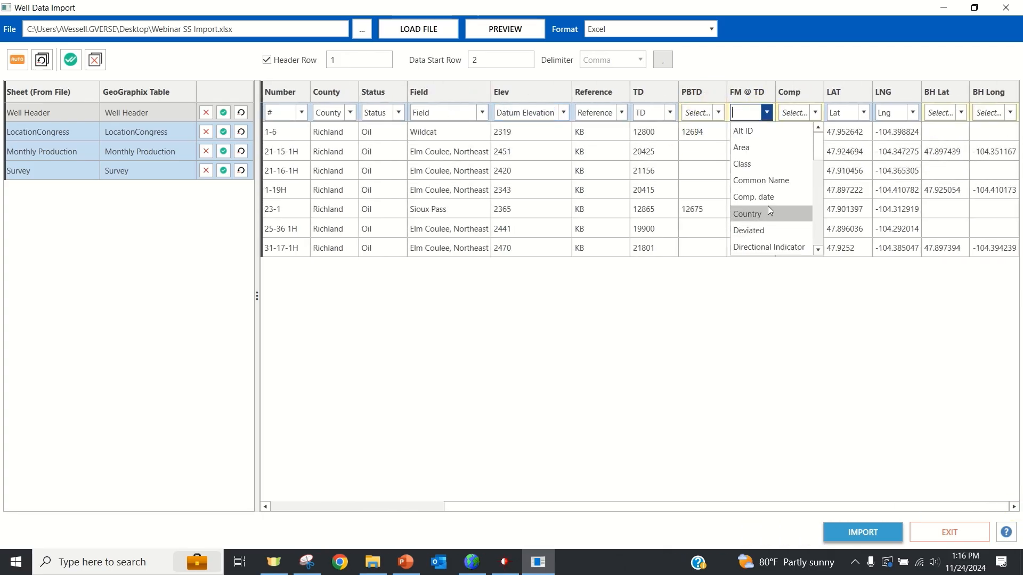
{"action": "scroll", "coordinate": [768, 205], "scroll_direction": "down", "scroll_amount": 3}
{"action": "scroll", "coordinate": [767, 224], "scroll_direction": "up", "scroll_amount": 1}
{"action": "left_click", "coordinate": [763, 184]}
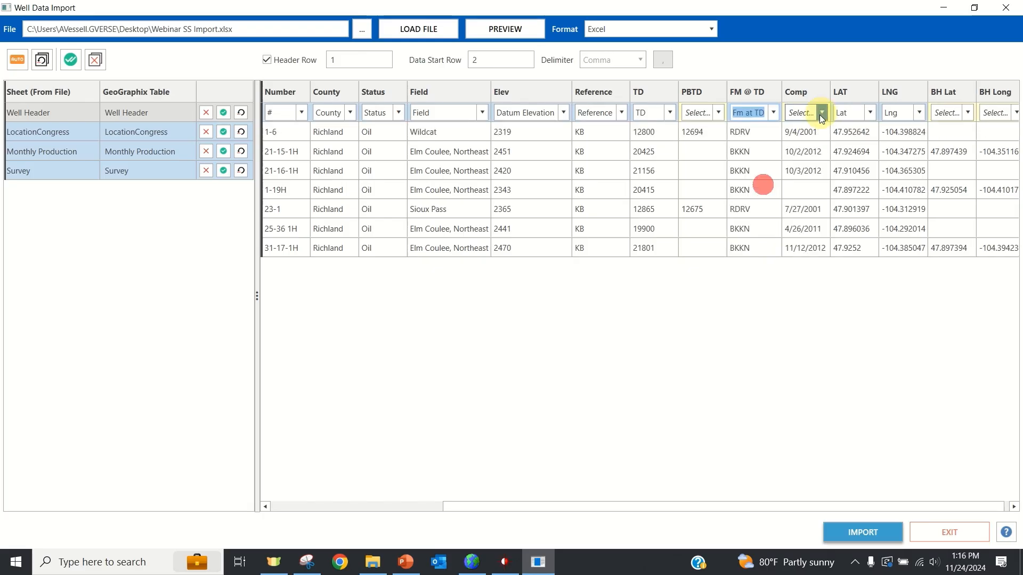
{"action": "left_click", "coordinate": [822, 113]}
{"action": "left_click", "coordinate": [808, 196]}
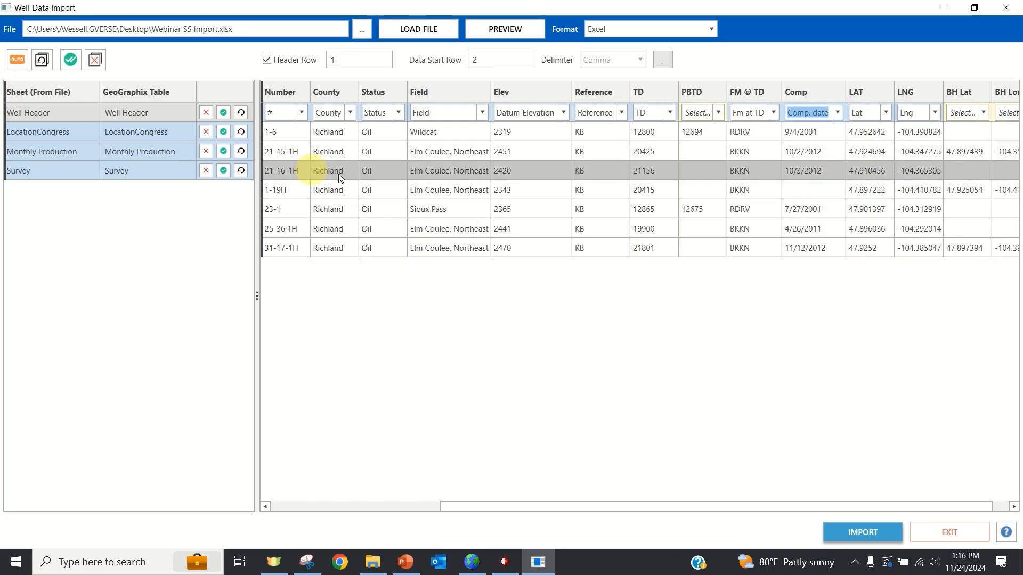
Step: On the LocationCongress sheet, clear the Footage column's mapping and map the Footage Desc column to Footage instead
{"action": "left_click", "coordinate": [65, 132]}
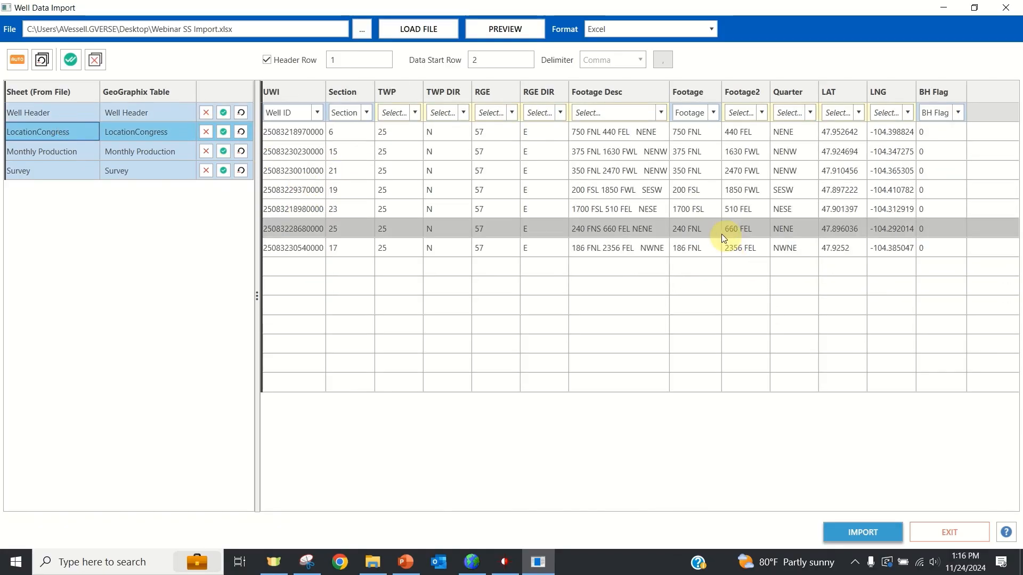
{"action": "left_click", "coordinate": [702, 112]}
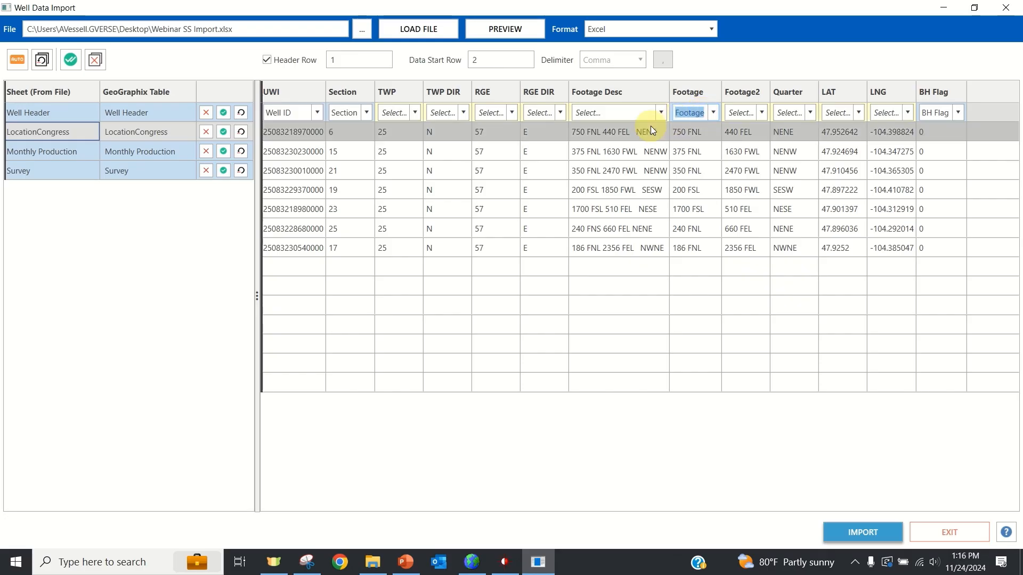
{"action": "key", "text": "BackSpace"}
{"action": "left_click", "coordinate": [661, 112]}
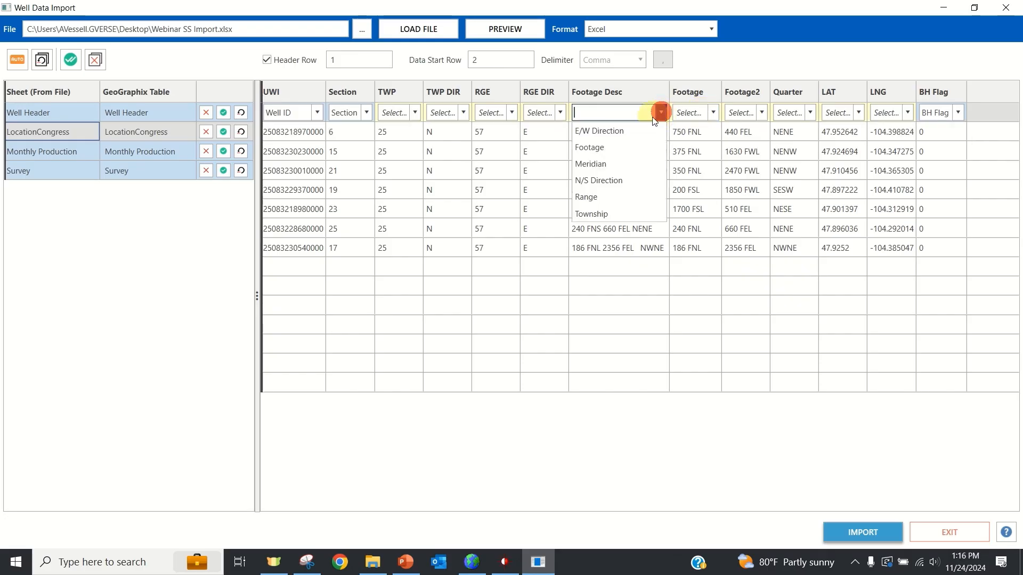
{"action": "left_click", "coordinate": [598, 147]}
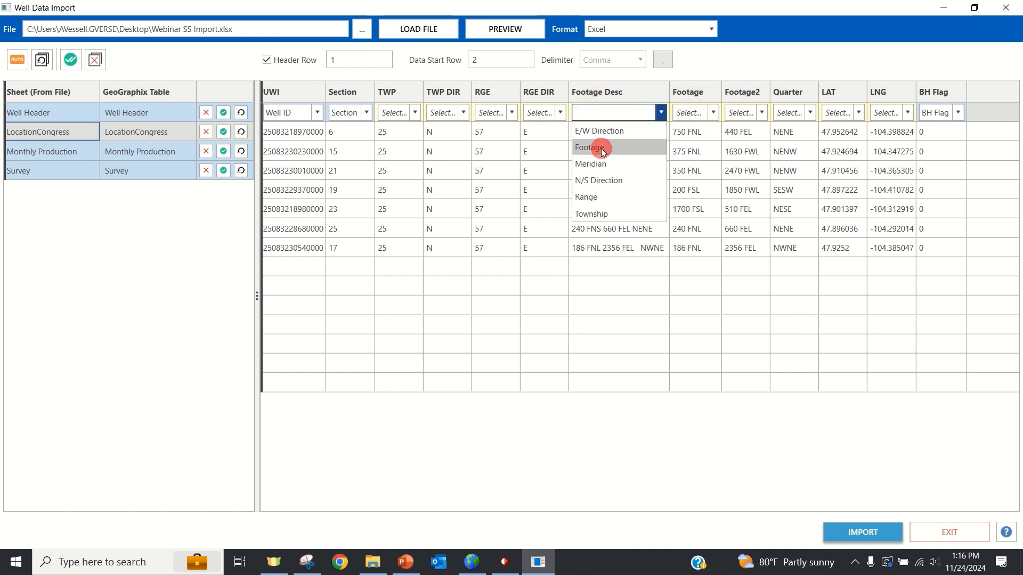
Step: On the LocationCongress sheet, map RGE DIR to E/W Direction, RGE to Range, TWP DIR to N/S Direction and TWP to Township
{"action": "left_click", "coordinate": [557, 113]}
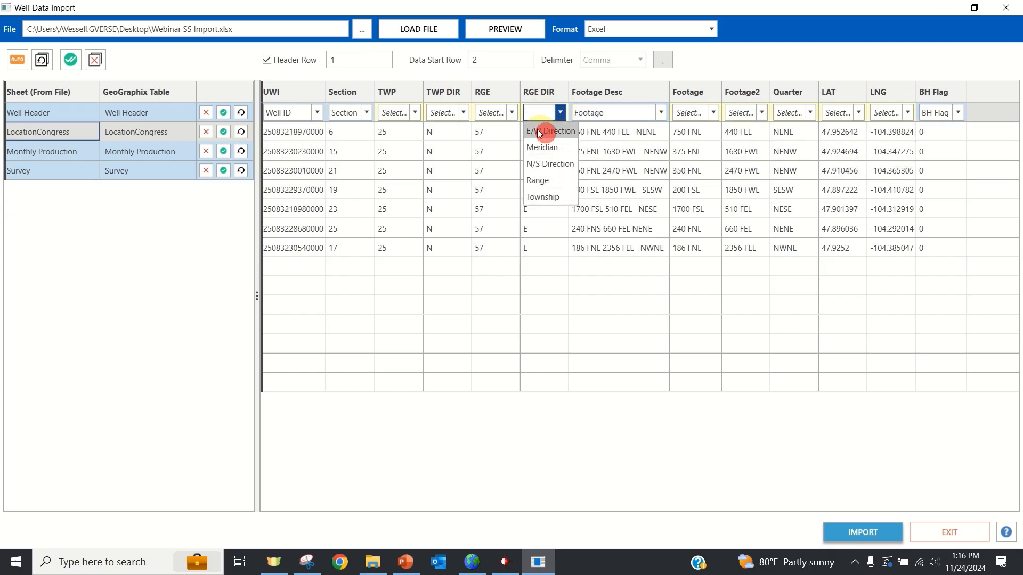
{"action": "left_click", "coordinate": [537, 131]}
{"action": "left_click", "coordinate": [512, 112]}
{"action": "left_click", "coordinate": [504, 166]}
{"action": "left_click", "coordinate": [463, 113]}
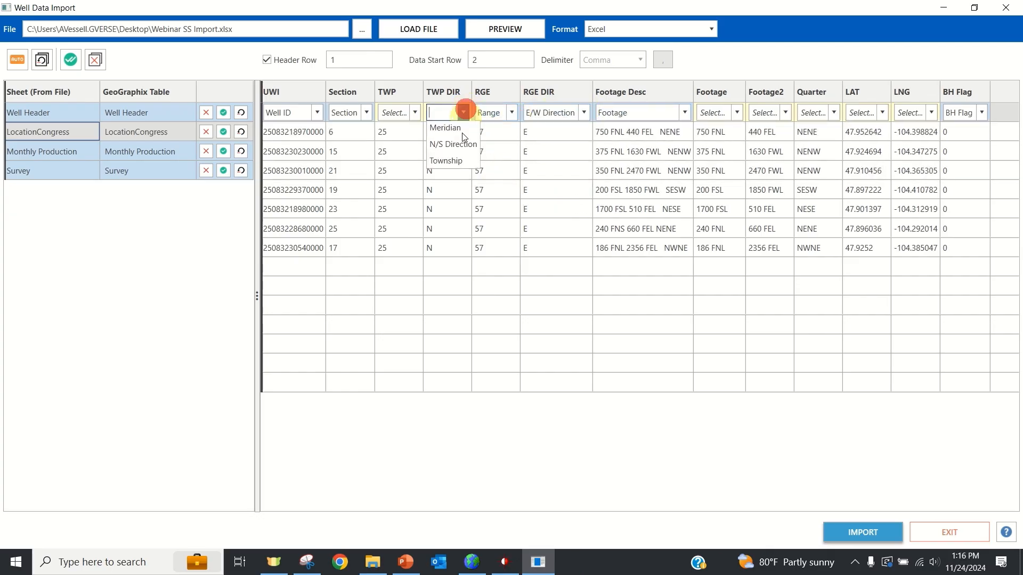
{"action": "left_click", "coordinate": [453, 148]}
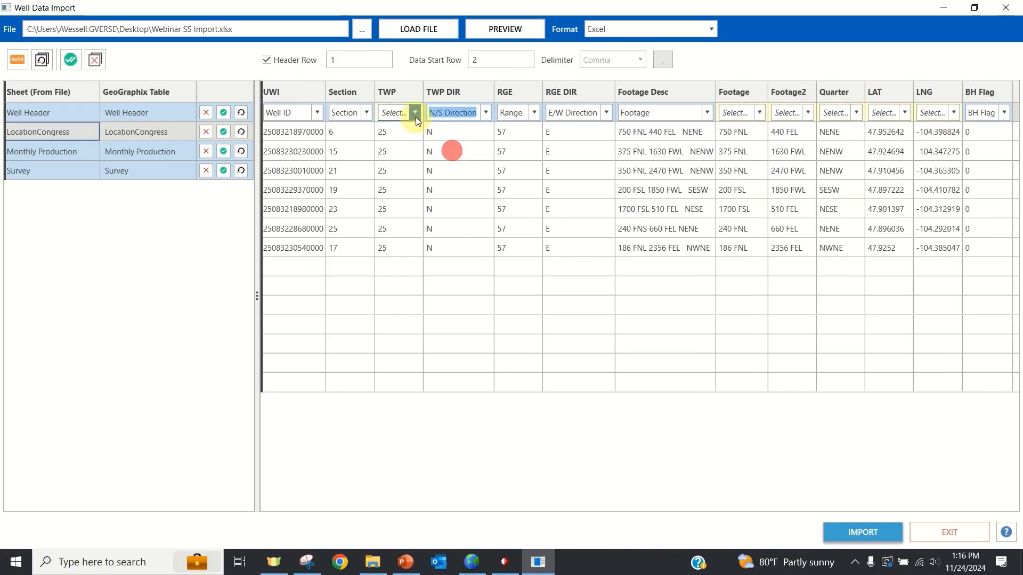
{"action": "left_click", "coordinate": [415, 113]}
{"action": "left_click", "coordinate": [399, 148]}
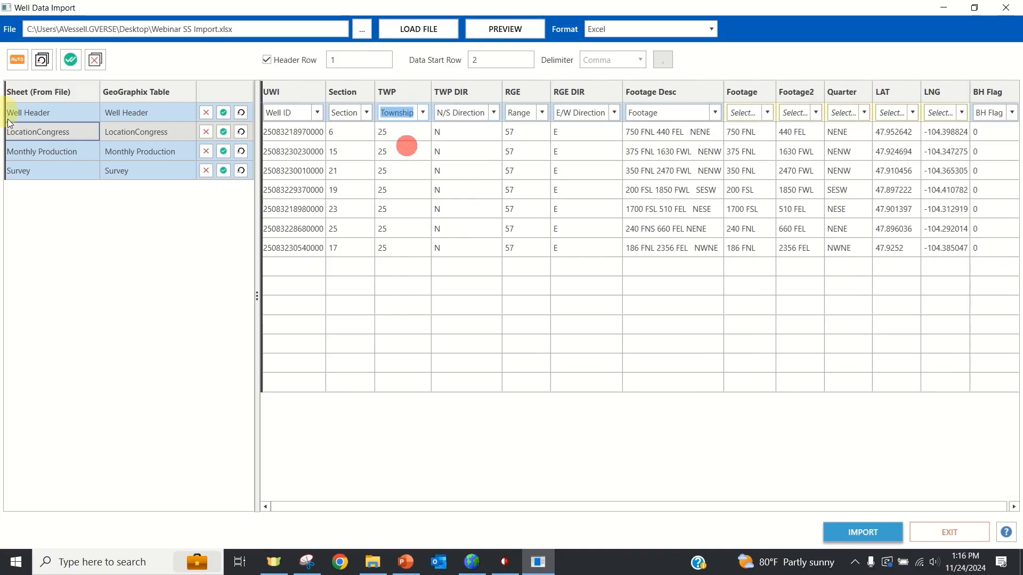
Step: On the Monthly Production sheet, map Oil BBL to Oil, Gas MCF to Gas and Wtr BBL to Water
{"action": "left_click", "coordinate": [41, 151]}
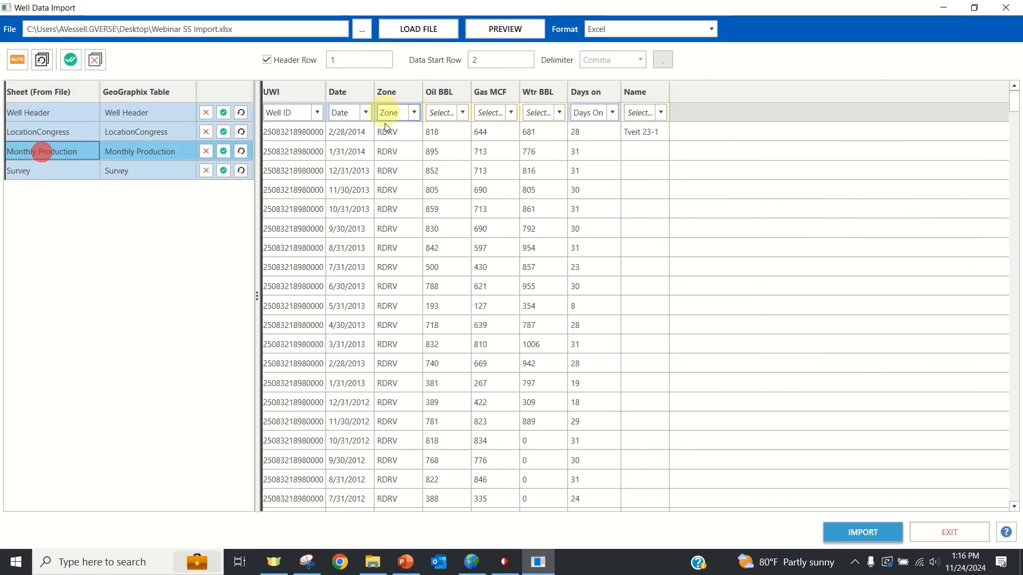
{"action": "left_click", "coordinate": [461, 113]}
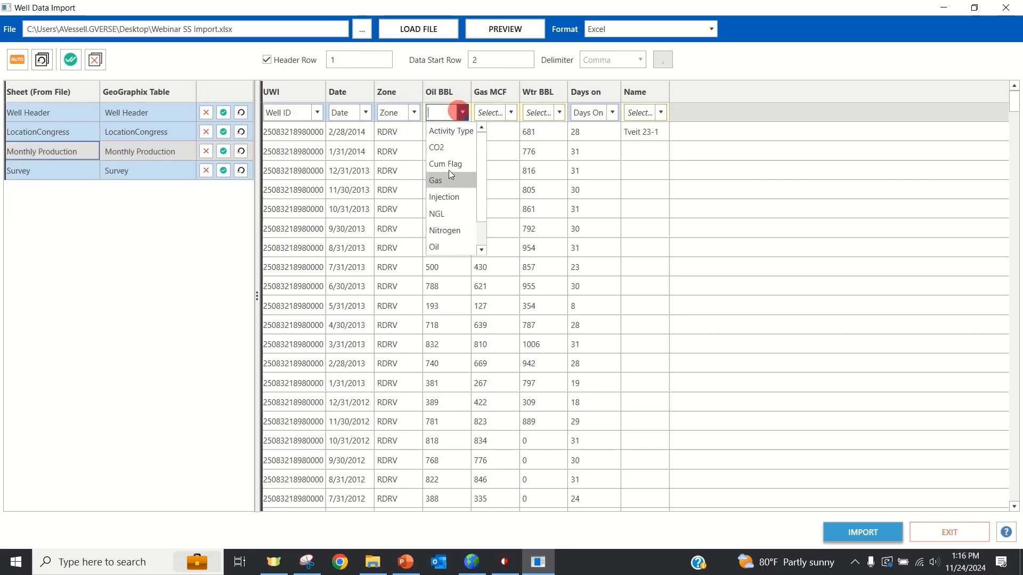
{"action": "left_click", "coordinate": [442, 244]}
{"action": "left_click", "coordinate": [509, 113]}
{"action": "left_click", "coordinate": [495, 179]}
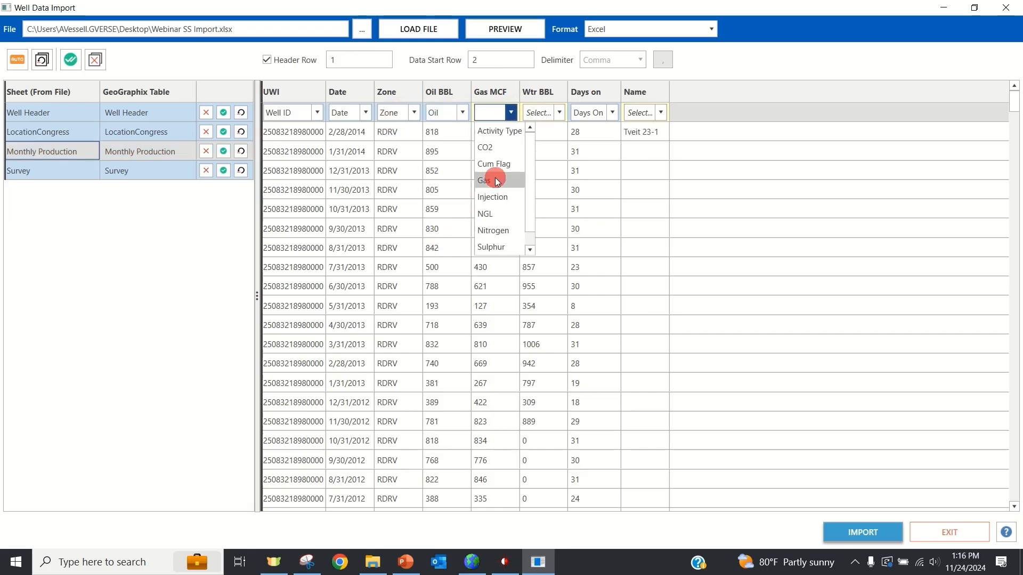
{"action": "left_click", "coordinate": [561, 113]}
{"action": "left_click", "coordinate": [541, 246]}
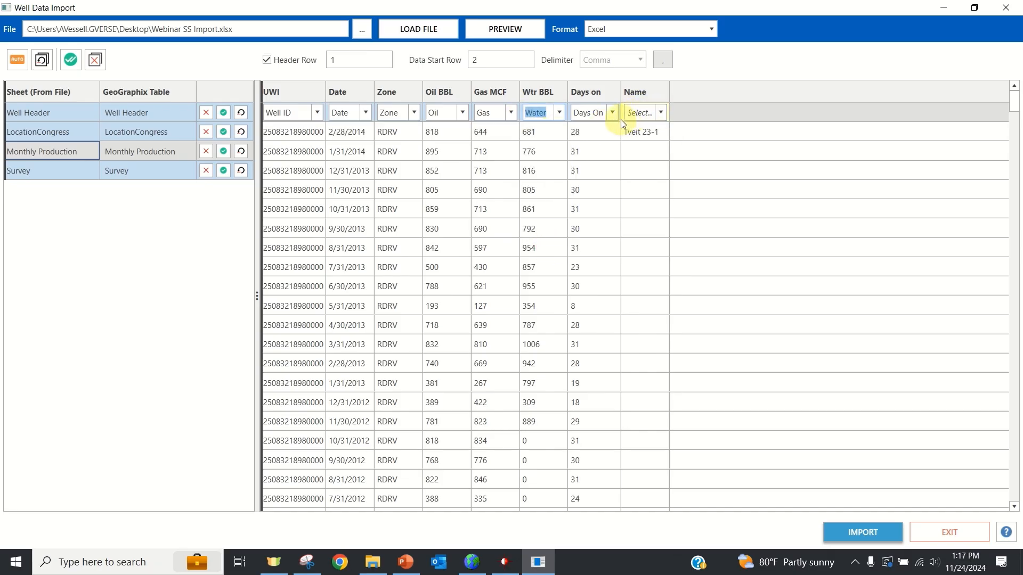
{"action": "left_click", "coordinate": [558, 113]}
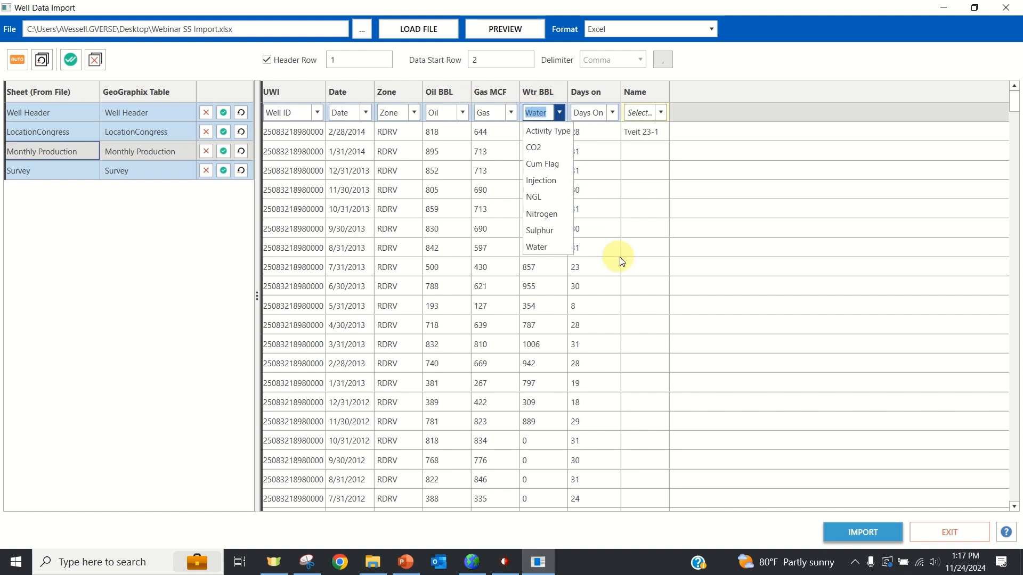
Step: On the Survey sheet, map the Survey Point column to Survey Point Number
{"action": "left_click", "coordinate": [61, 176]}
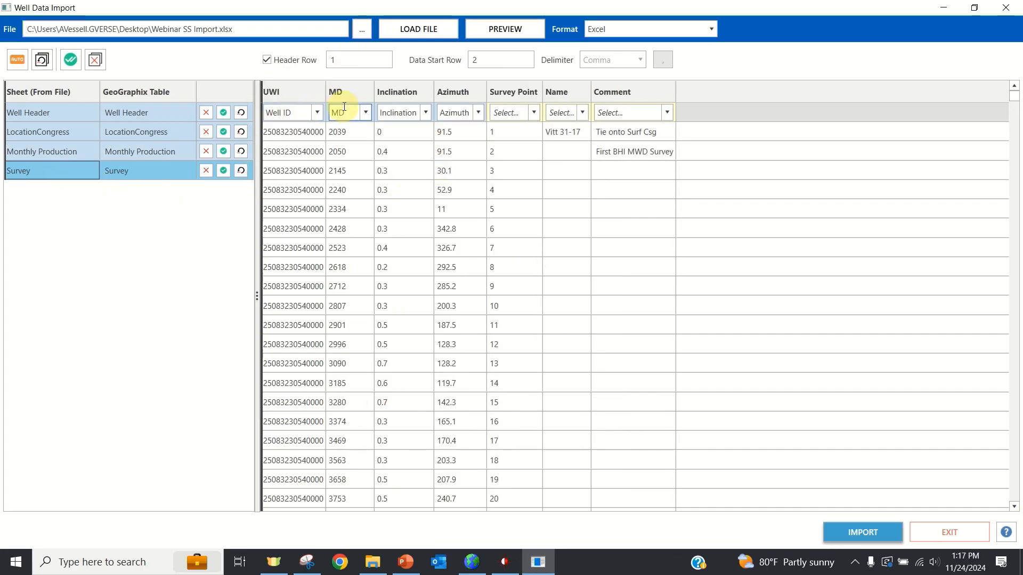
{"action": "left_click", "coordinate": [534, 113]}
{"action": "left_click", "coordinate": [530, 212]}
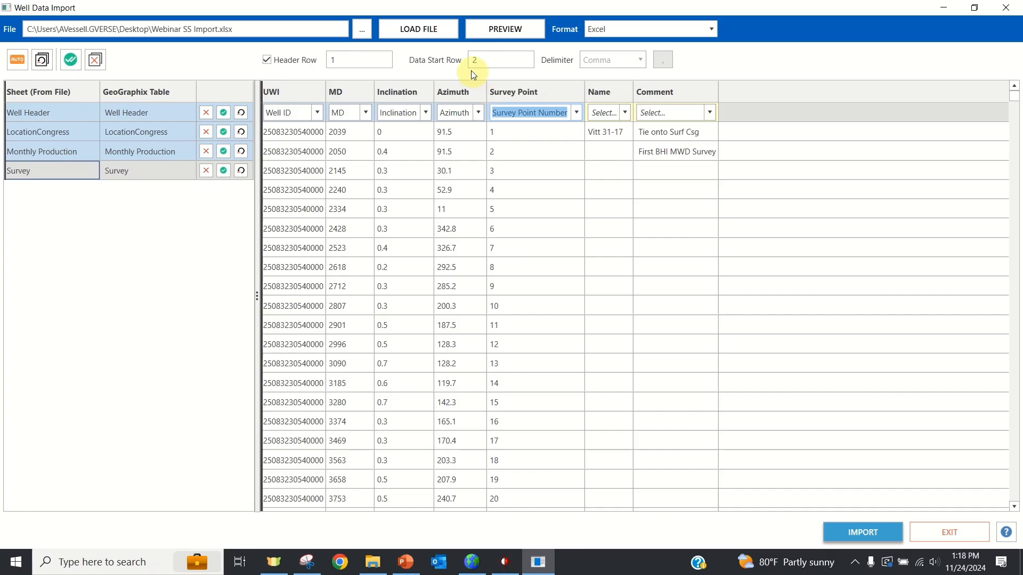
{"action": "left_click_drag", "start_coordinate": [483, 61], "coordinate": [448, 60]}
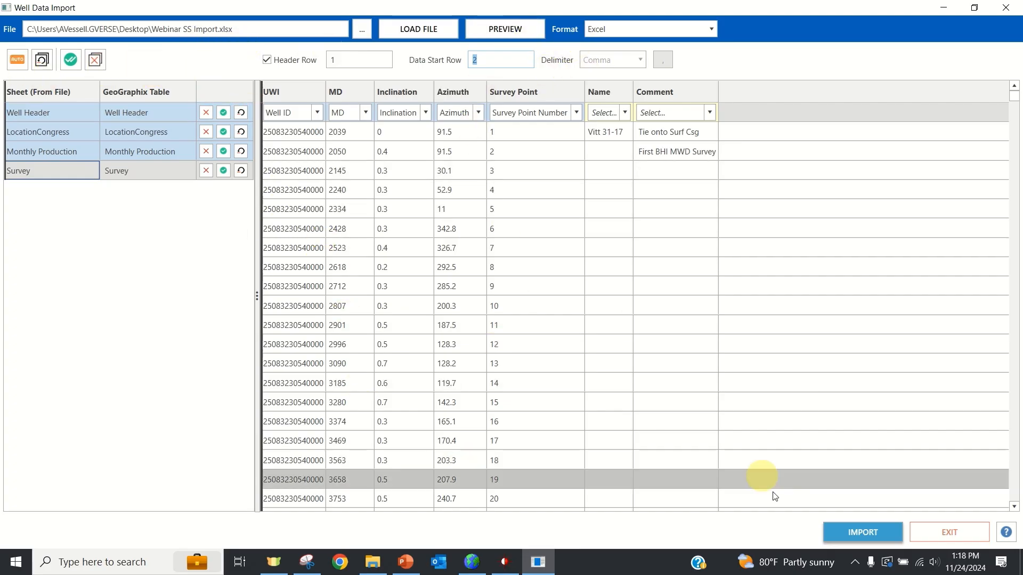
Step: Open the import options and review the Add/Update Wells choices and the project's filter files available for Wells to Update
{"action": "left_click", "coordinate": [842, 532]}
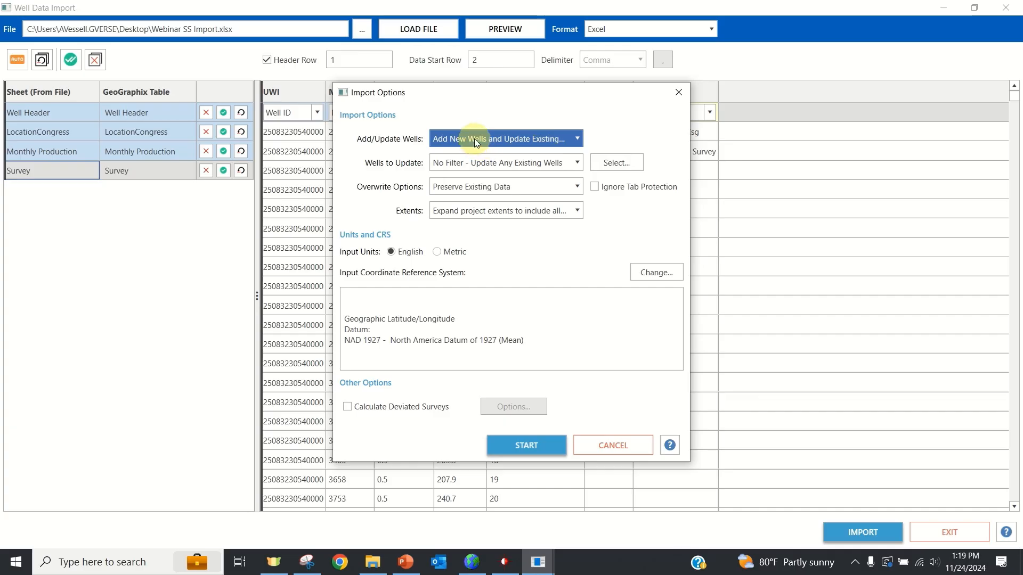
{"action": "left_click", "coordinate": [498, 140]}
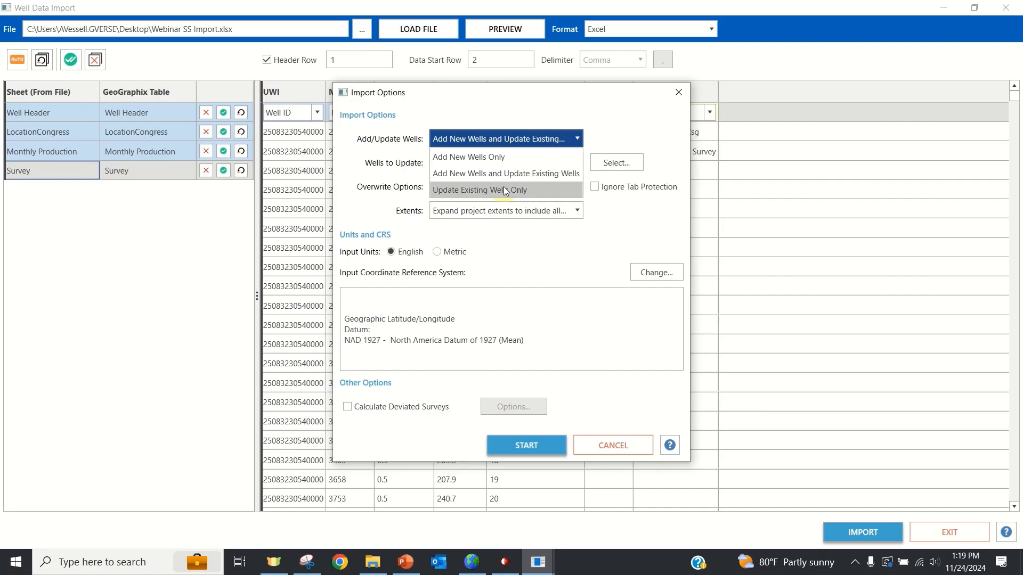
{"action": "left_click", "coordinate": [609, 122]}
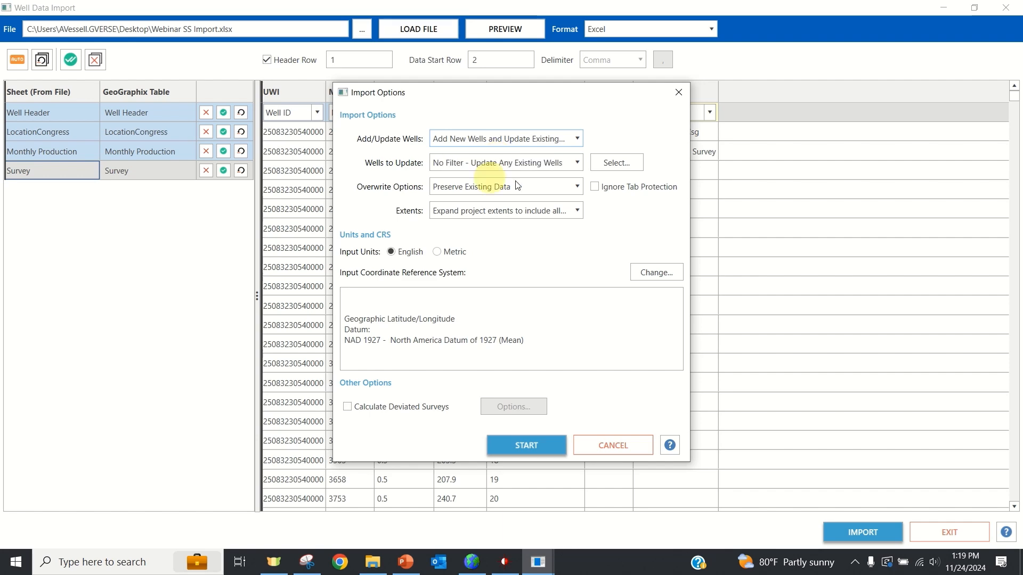
{"action": "left_click", "coordinate": [603, 165]}
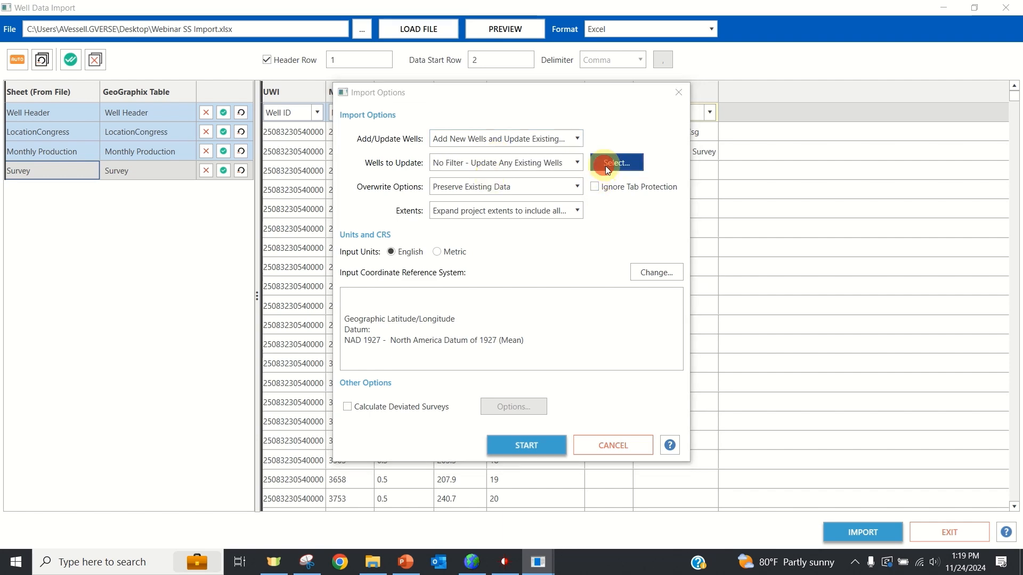
{"action": "scroll", "coordinate": [540, 205], "scroll_direction": "down", "scroll_amount": 2}
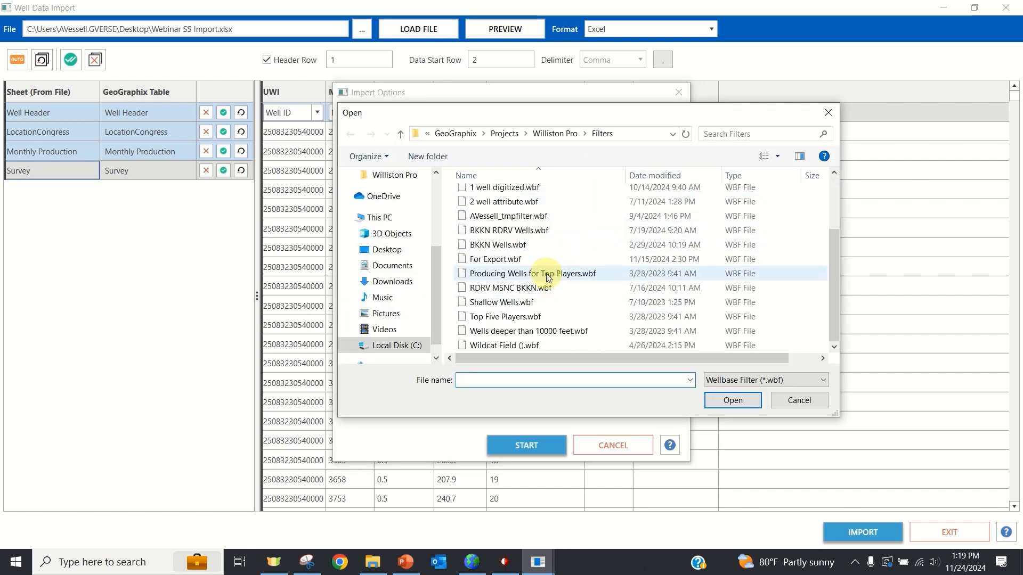
{"action": "left_click", "coordinate": [794, 402]}
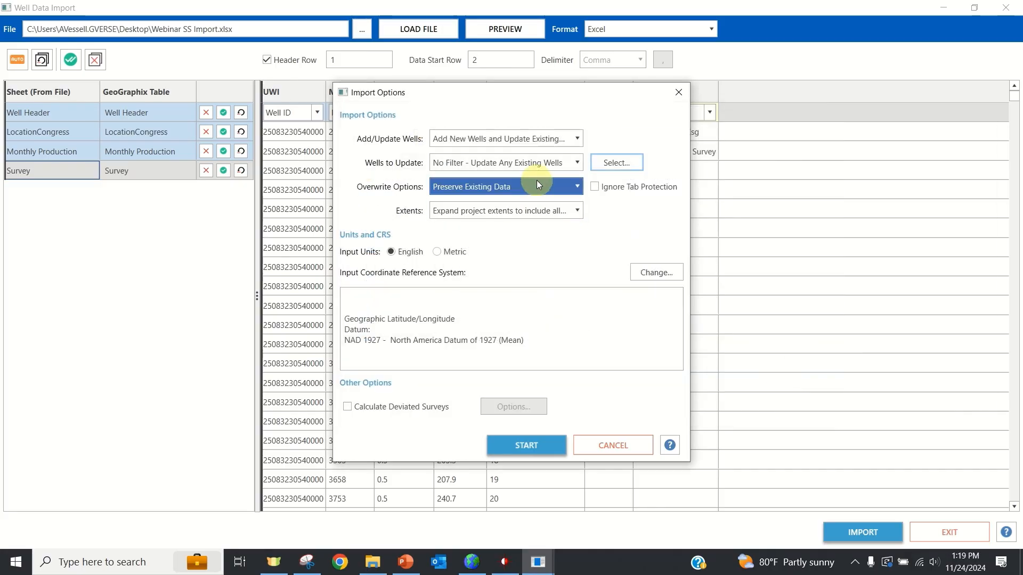
Step: Review the available Overwrite Options and the choices for handling wells outside the project extents
{"action": "left_click", "coordinate": [534, 188]}
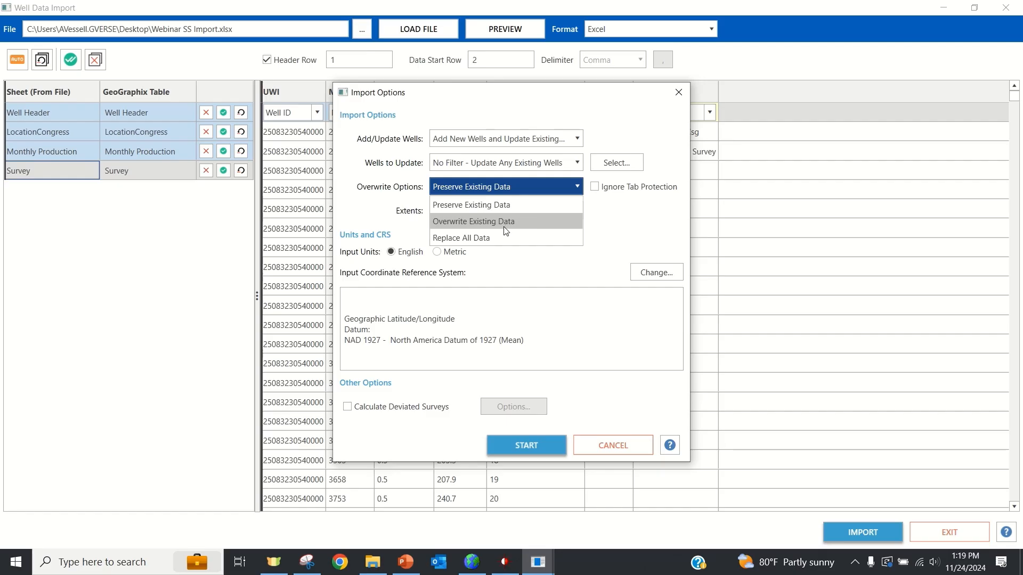
{"action": "left_click", "coordinate": [362, 201]}
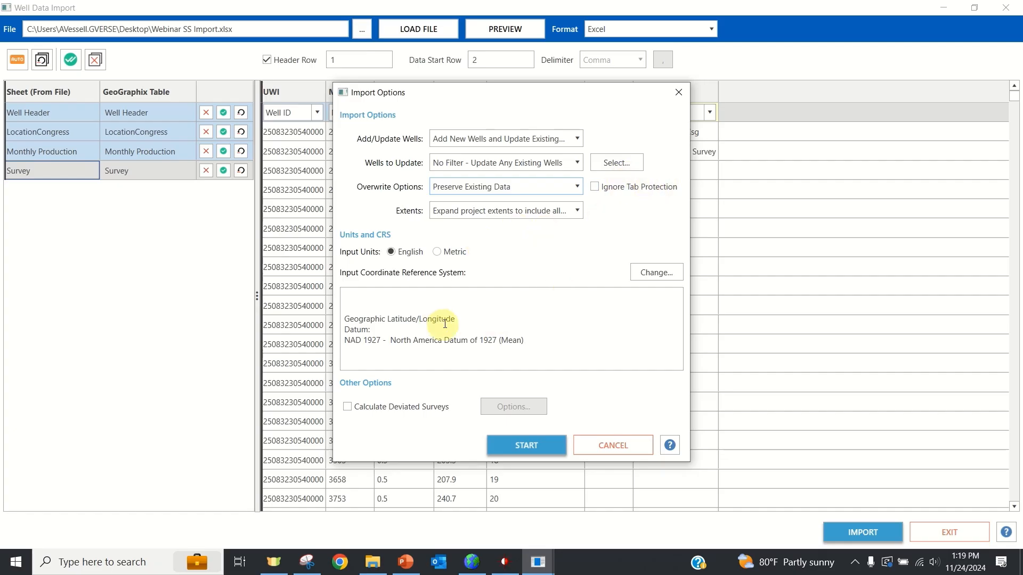
{"action": "left_click", "coordinate": [503, 213]}
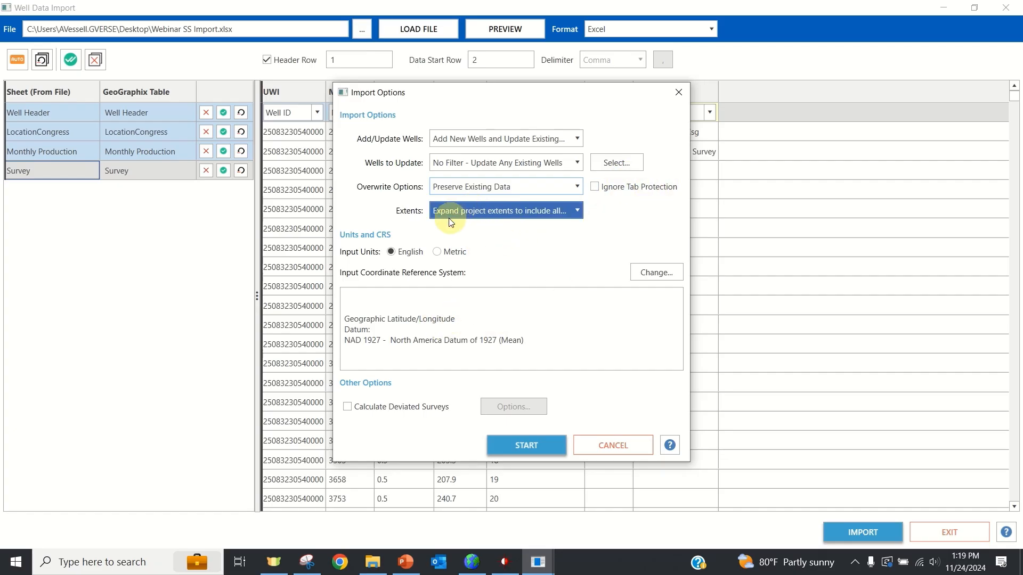
{"action": "left_click", "coordinate": [440, 212]}
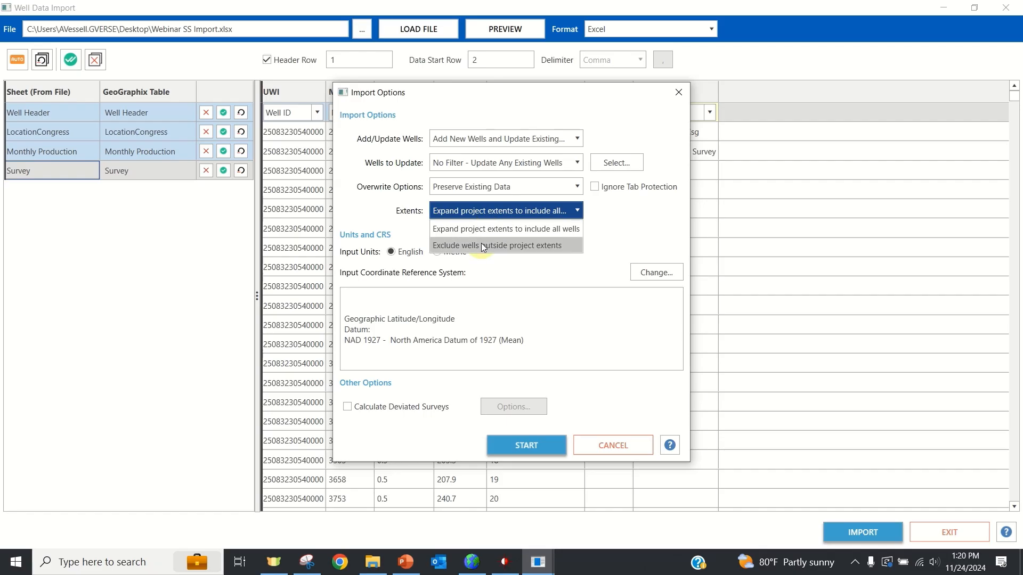
{"action": "left_click", "coordinate": [549, 270]}
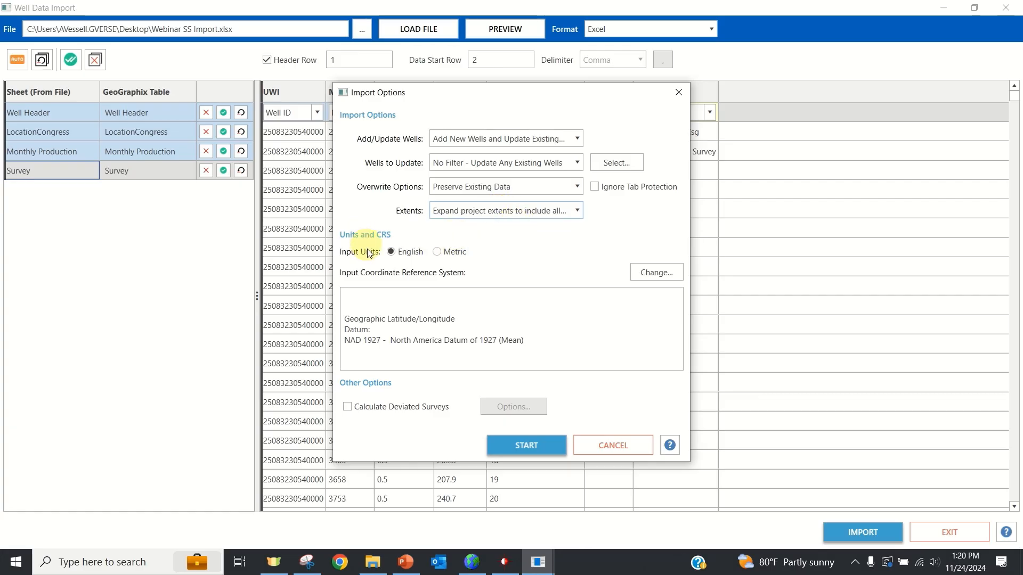
Step: Keep English input units, enable Calculate Deviated Surveys and start the import
{"action": "left_click", "coordinate": [407, 259]}
{"action": "left_click", "coordinate": [363, 413]}
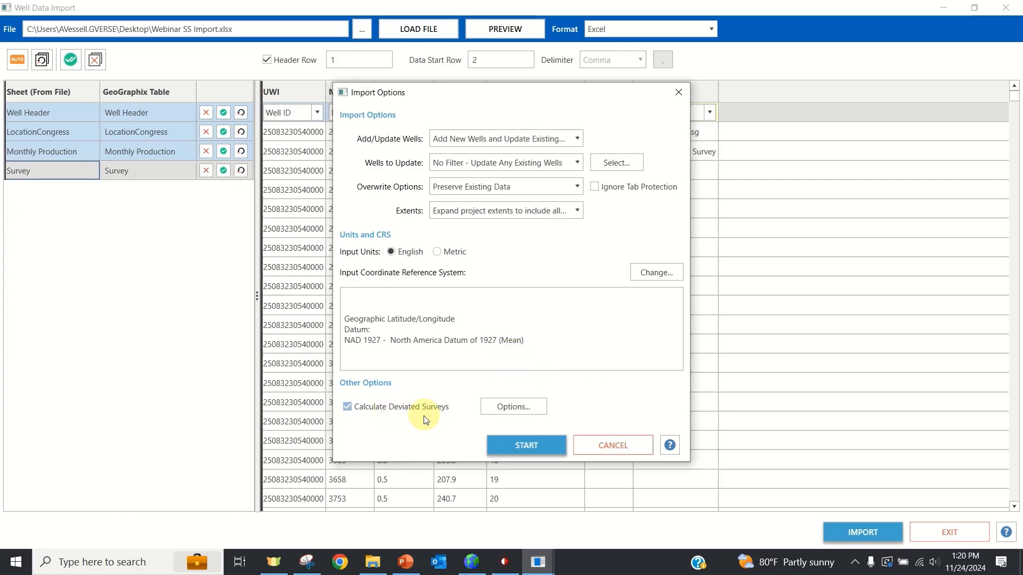
{"action": "left_click", "coordinate": [517, 416]}
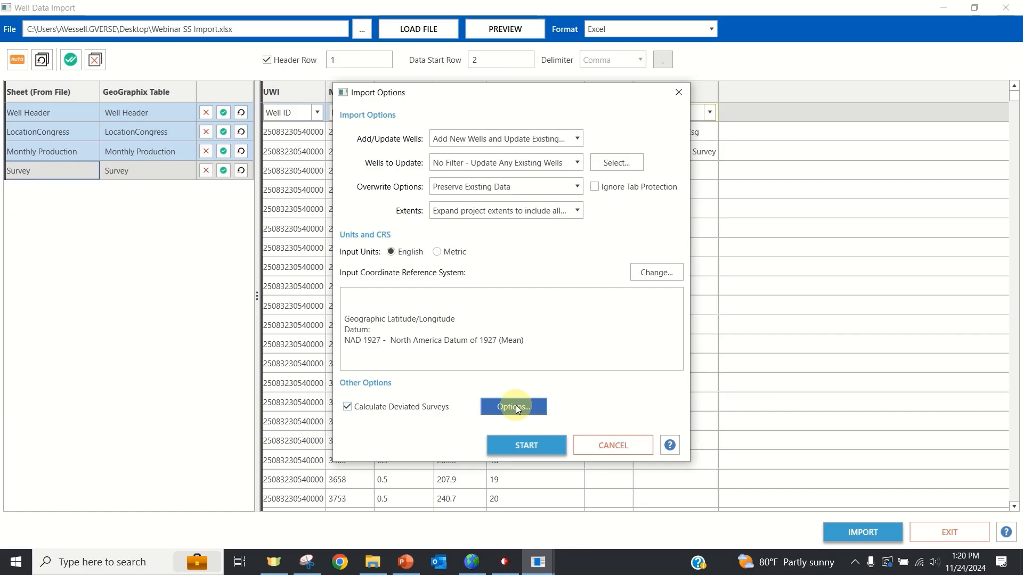
{"action": "left_click", "coordinate": [532, 447]}
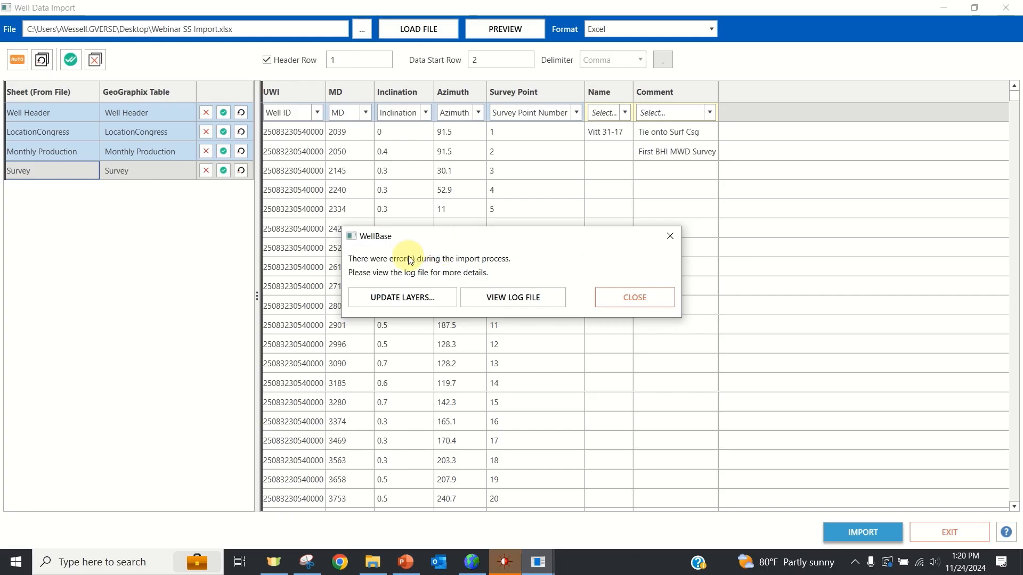
Step: Examine the import log for the failed survey row and the records added or updated per table, and close it
{"action": "left_click", "coordinate": [504, 296]}
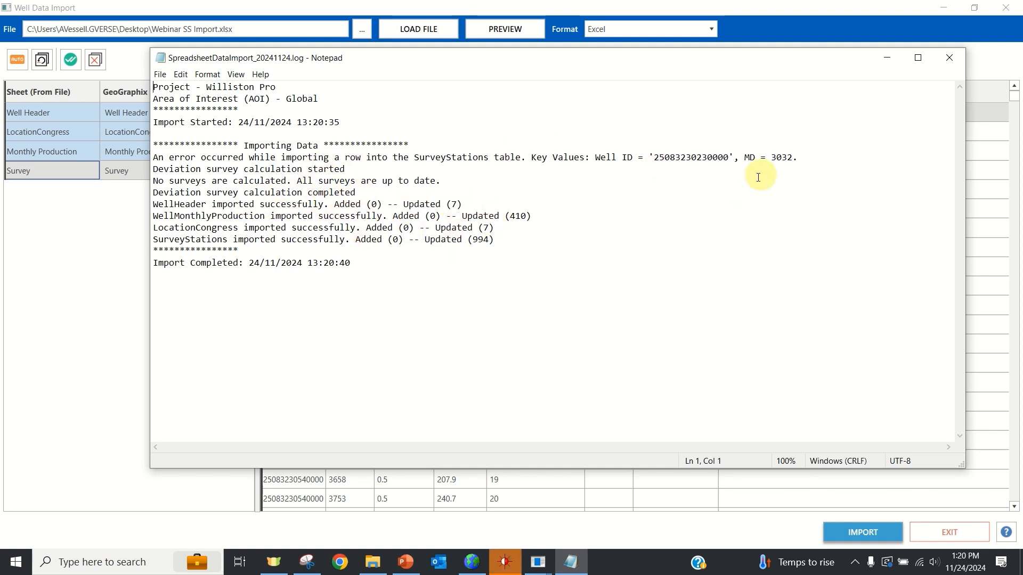
{"action": "left_click_drag", "start_coordinate": [157, 159], "coordinate": [815, 154]}
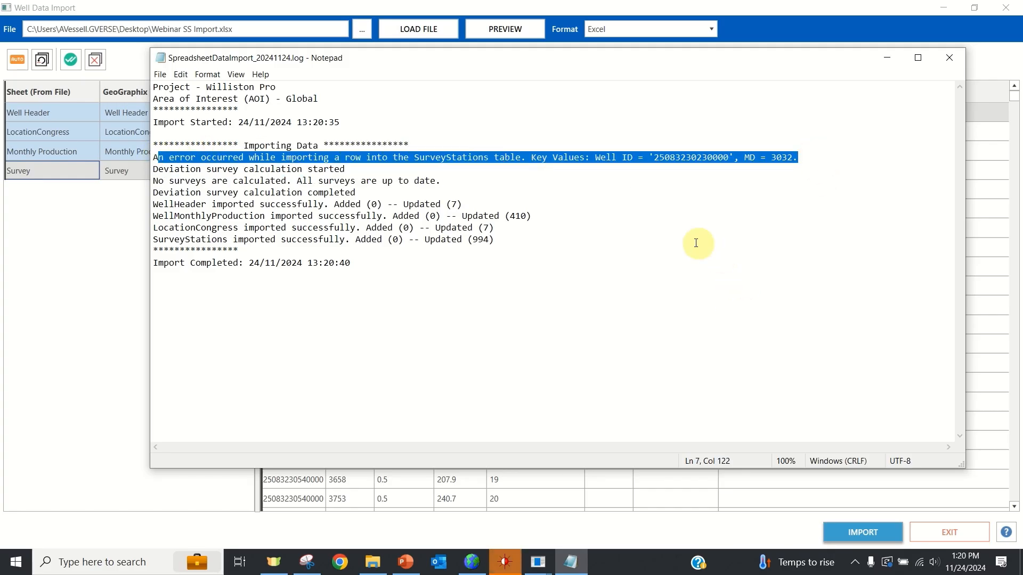
{"action": "left_click", "coordinate": [799, 155]}
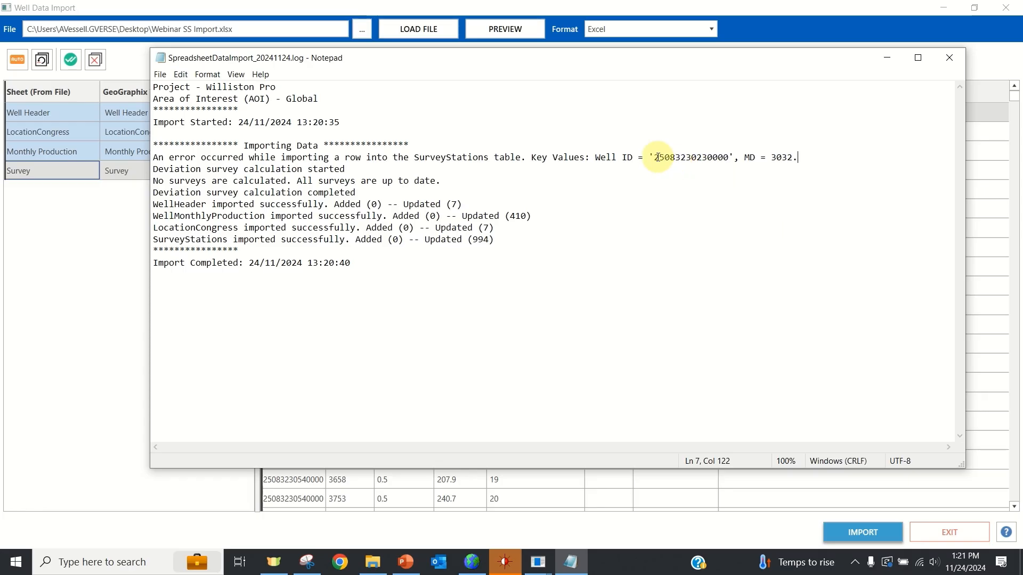
{"action": "left_click_drag", "start_coordinate": [654, 158], "coordinate": [799, 158]}
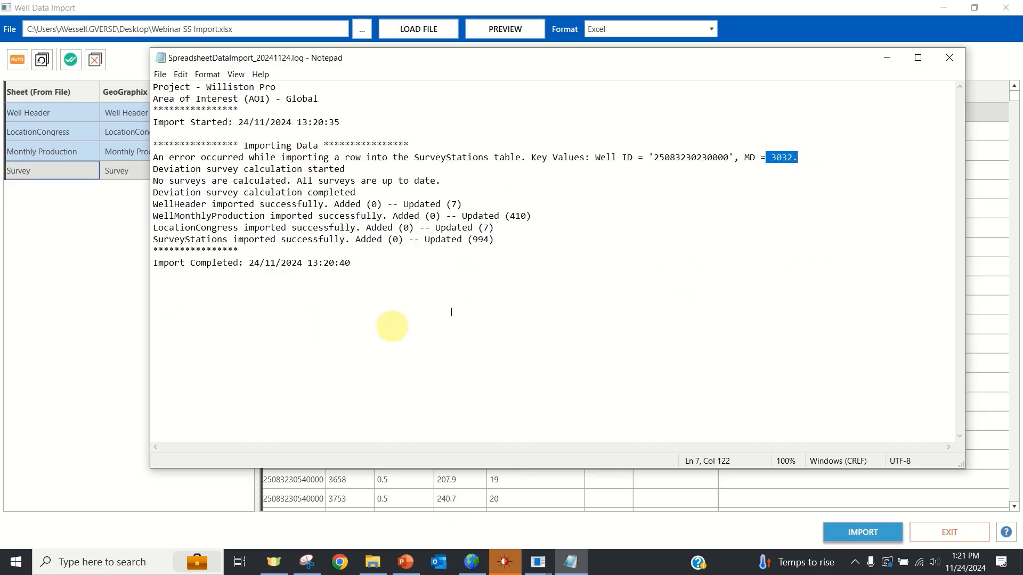
{"action": "left_click_drag", "start_coordinate": [528, 208], "coordinate": [472, 216]}
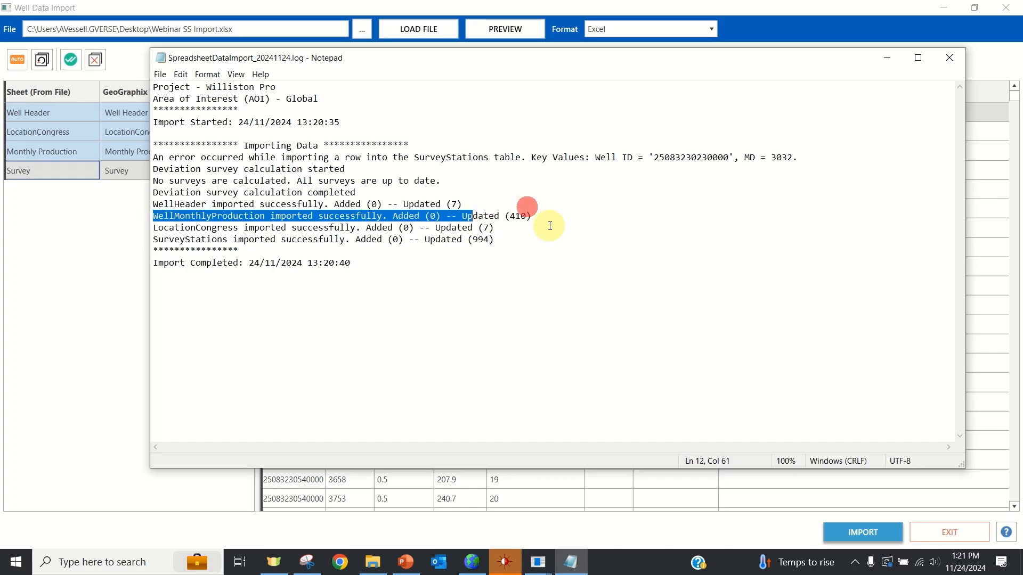
{"action": "left_click_drag", "start_coordinate": [579, 237], "coordinate": [463, 240]}
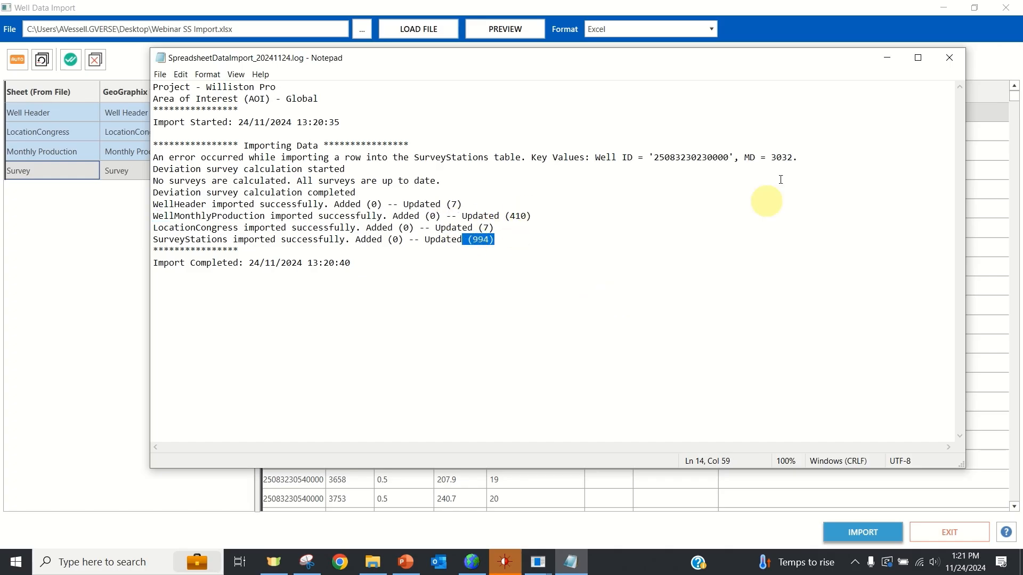
{"action": "left_click", "coordinate": [951, 57]}
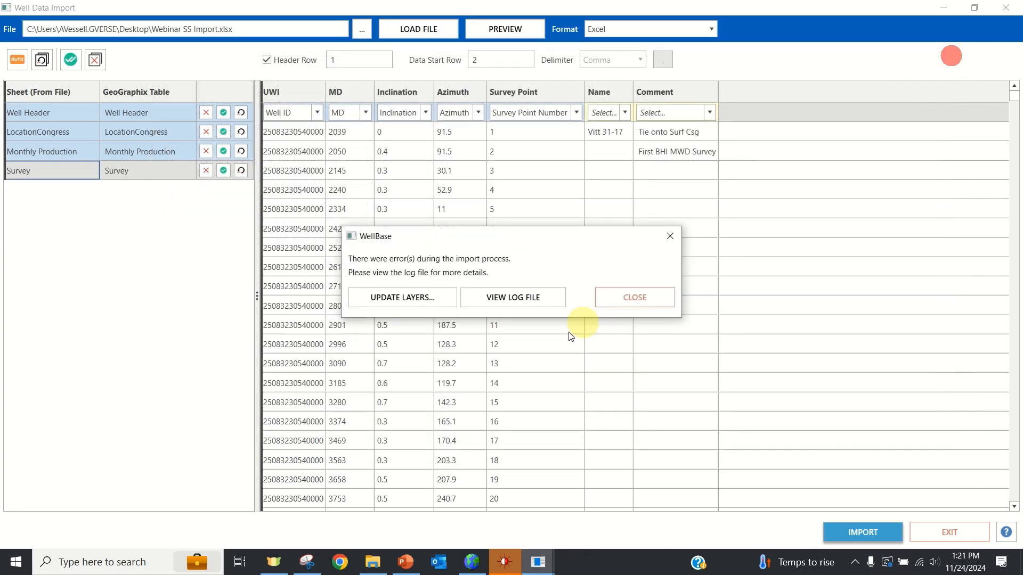
Step: Update the Well Spots layer with the imported data and exit the spreadsheet import
{"action": "left_click", "coordinate": [400, 300]}
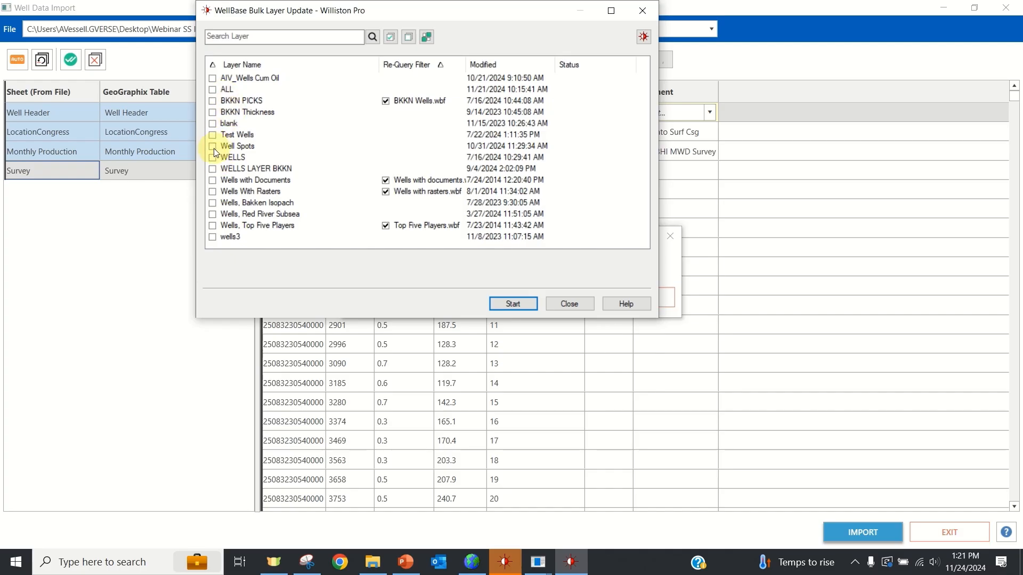
{"action": "left_click", "coordinate": [514, 304]}
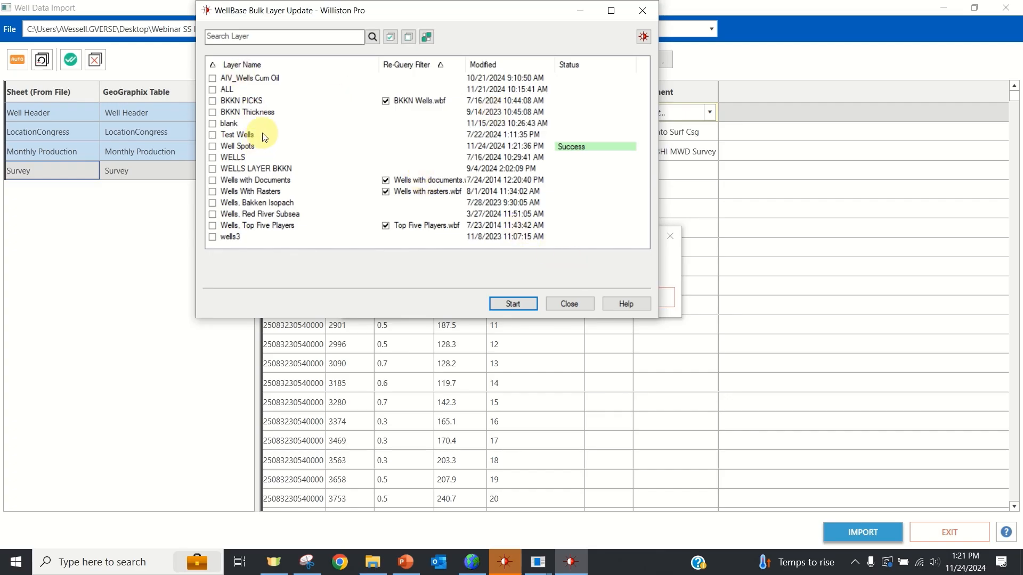
{"action": "left_click", "coordinate": [563, 304]}
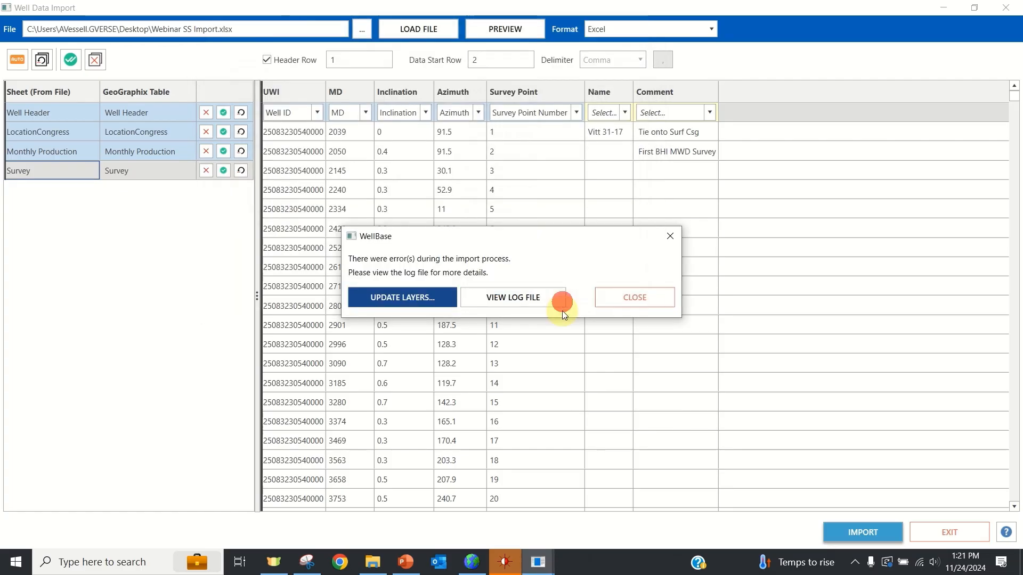
{"action": "left_click", "coordinate": [664, 306]}
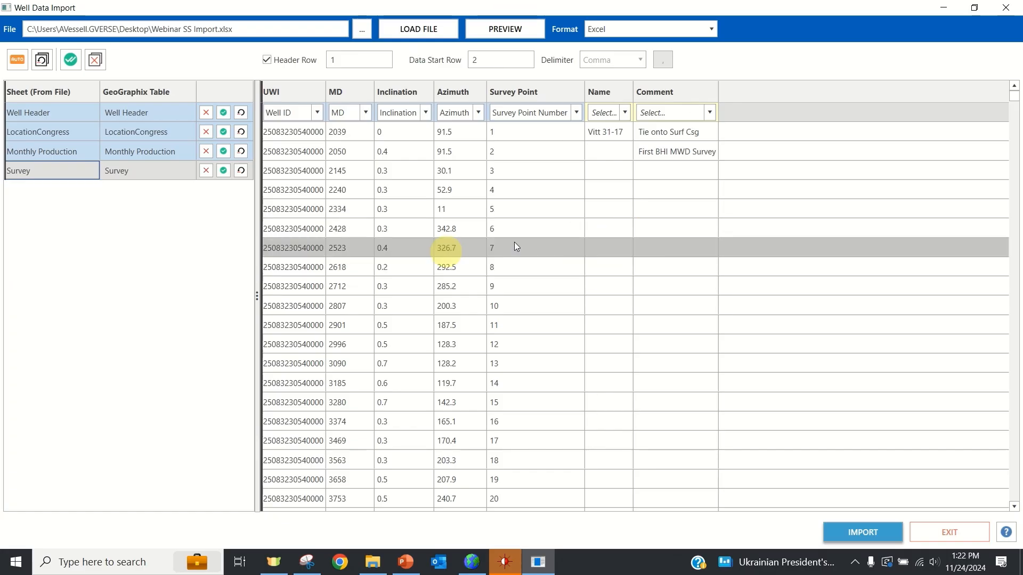
{"action": "left_click", "coordinate": [940, 531]}
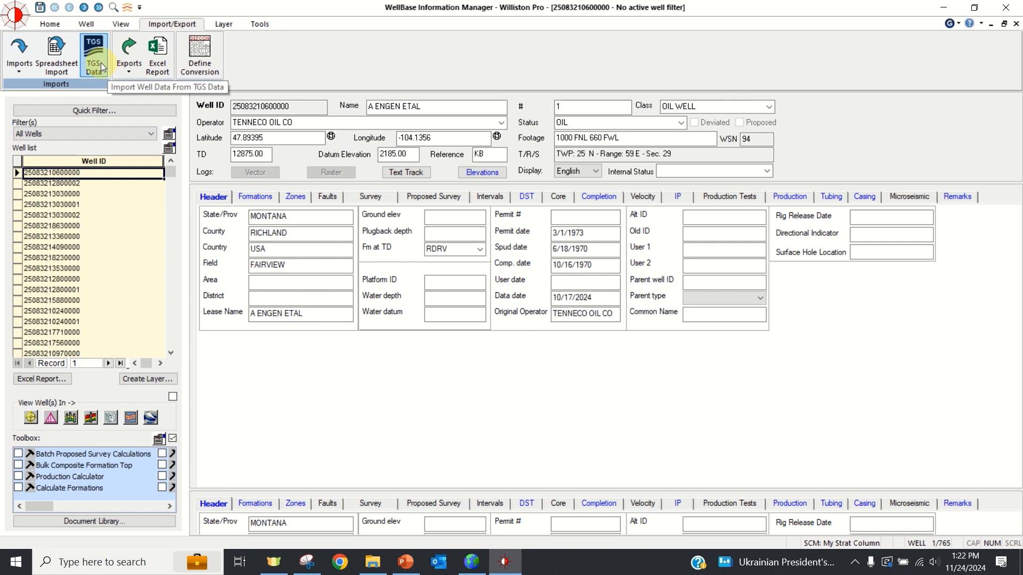
Step: Open the TGS well data import and connect to TGS by signing in with the account password
{"action": "left_click", "coordinate": [102, 65]}
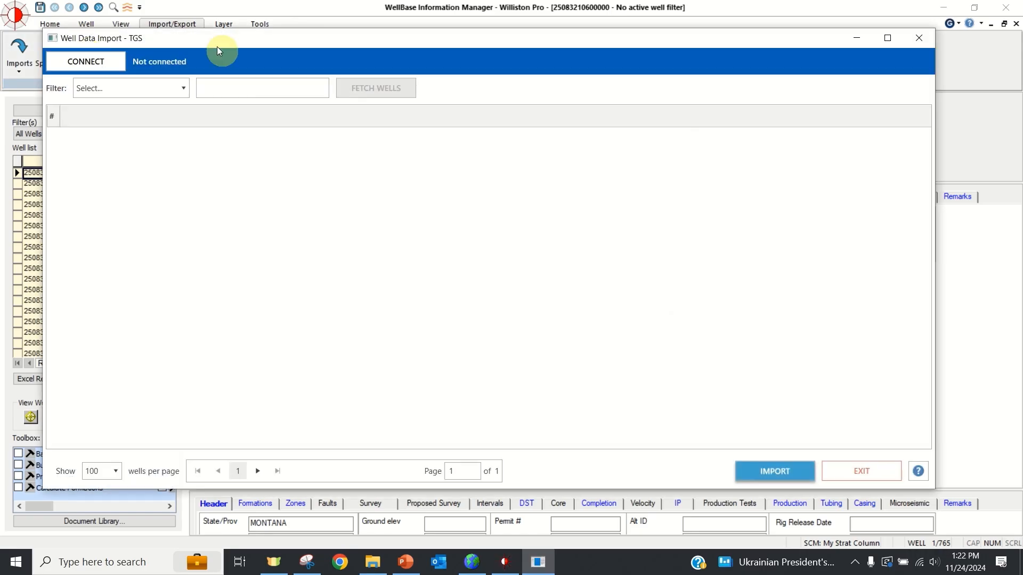
{"action": "left_click", "coordinate": [101, 68]}
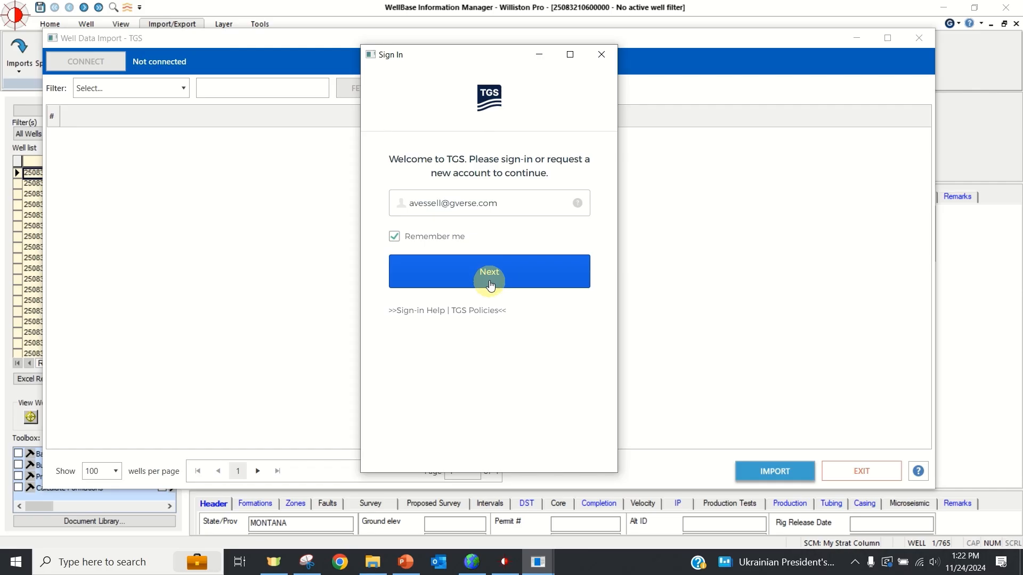
{"action": "left_click", "coordinate": [486, 272]}
{"action": "left_click", "coordinate": [437, 239]}
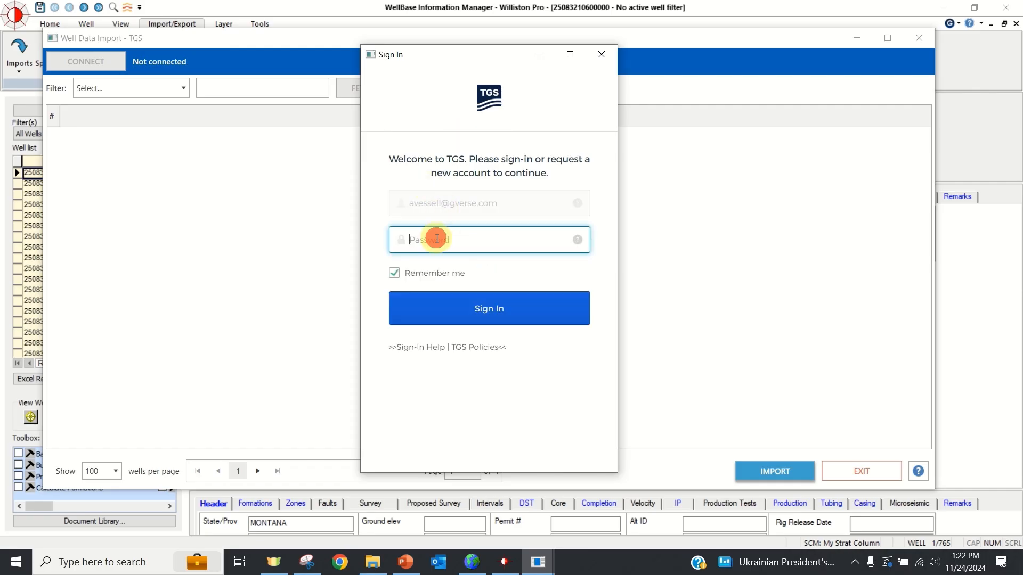
{"action": "type", "text": "•••••••••••••"}
{"action": "key", "text": "Return"}
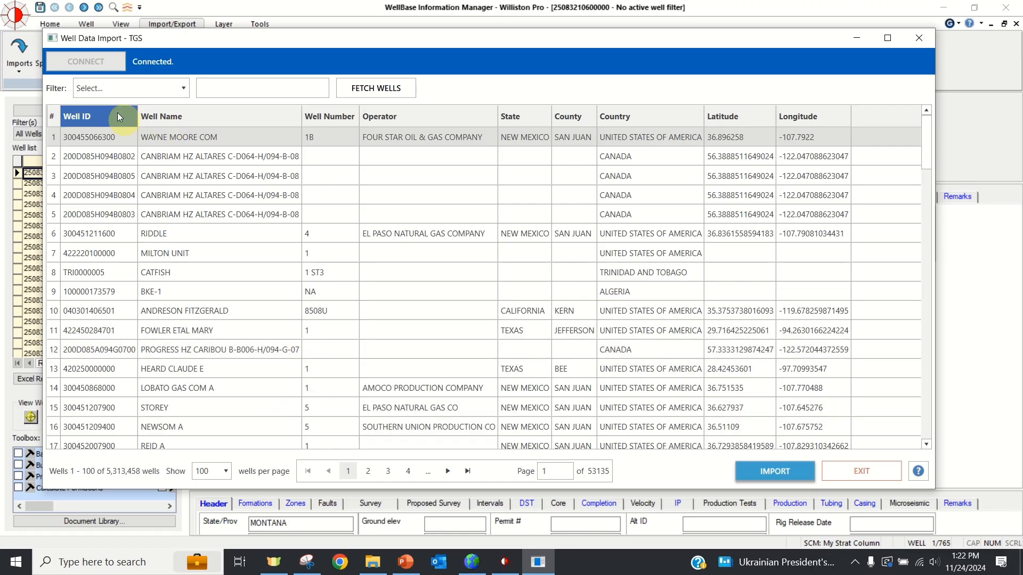
Step: Filter the TGS wells by State & County (USA Only) to Montana and Roosevelt, and fetch them
{"action": "left_click", "coordinate": [116, 88]}
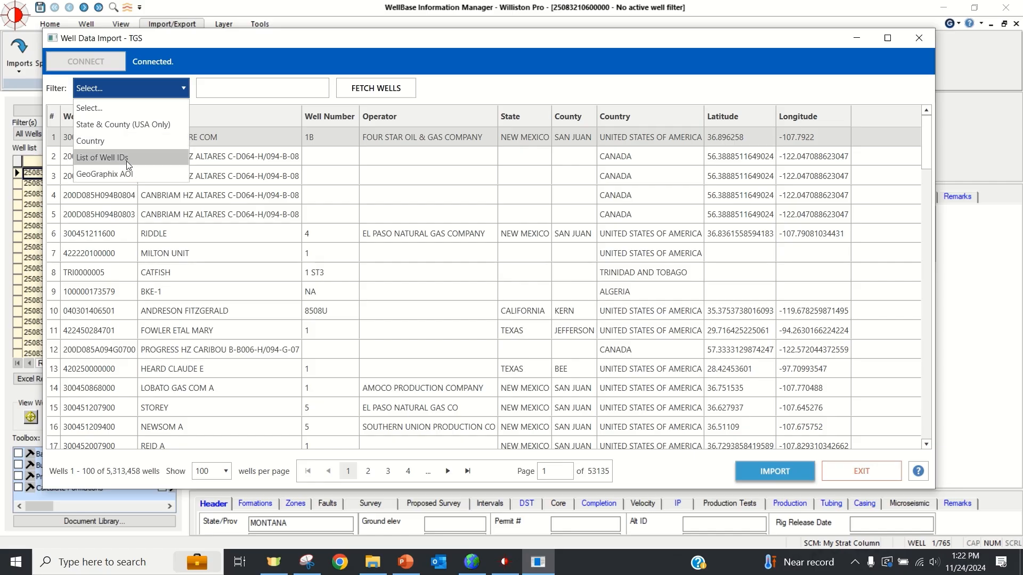
{"action": "left_click", "coordinate": [117, 124]}
{"action": "left_click", "coordinate": [289, 95]}
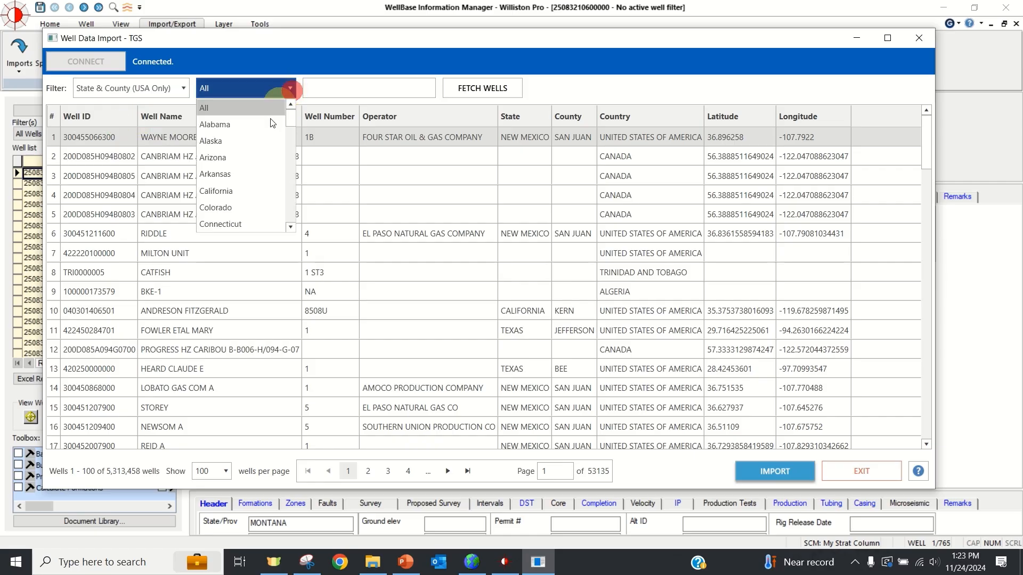
{"action": "left_click_drag", "start_coordinate": [289, 120], "coordinate": [290, 162]}
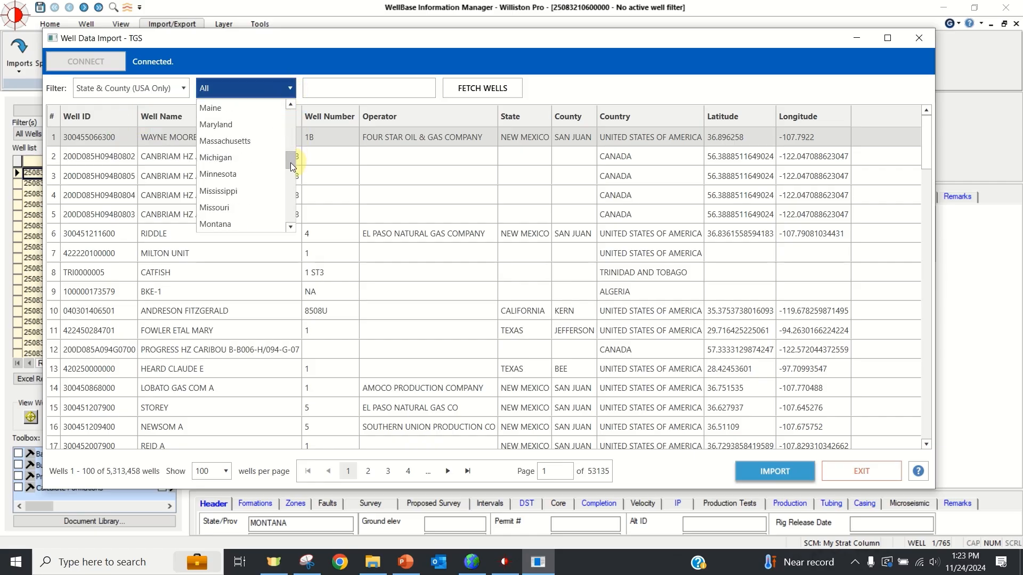
{"action": "left_click", "coordinate": [237, 223]}
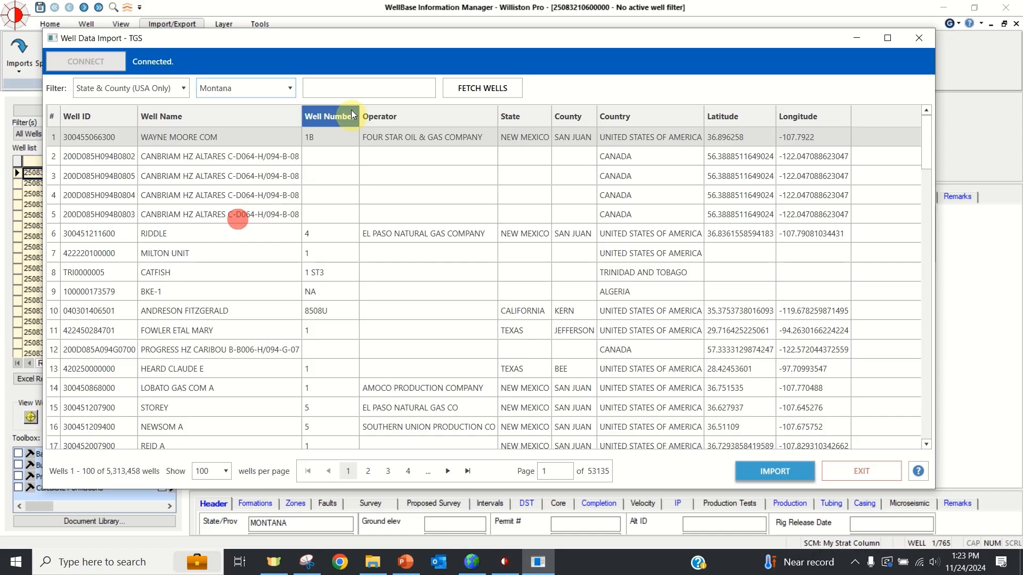
{"action": "left_click", "coordinate": [360, 91]}
{"action": "type", "text": "Roosevelt"}
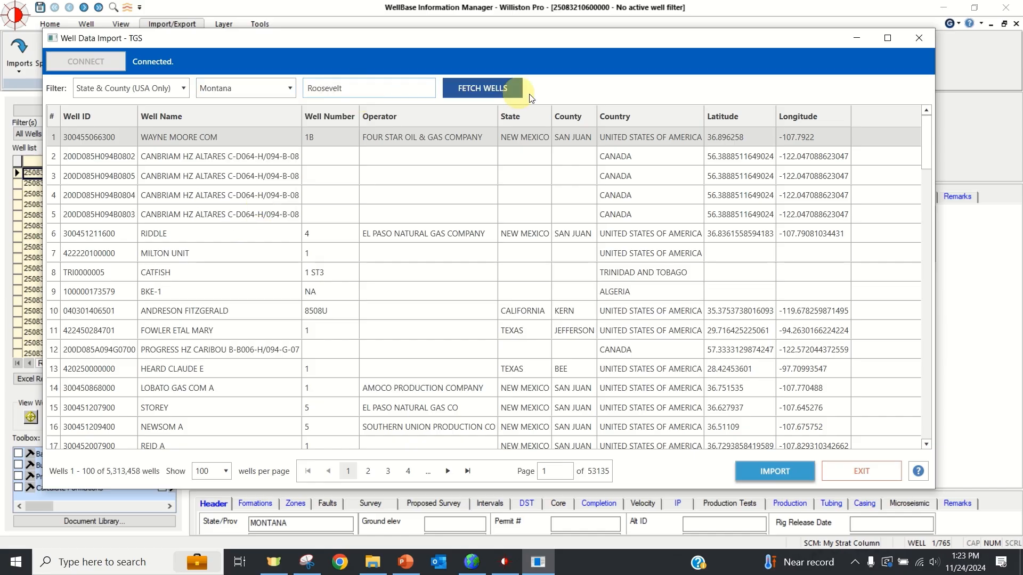
{"action": "left_click", "coordinate": [497, 91]}
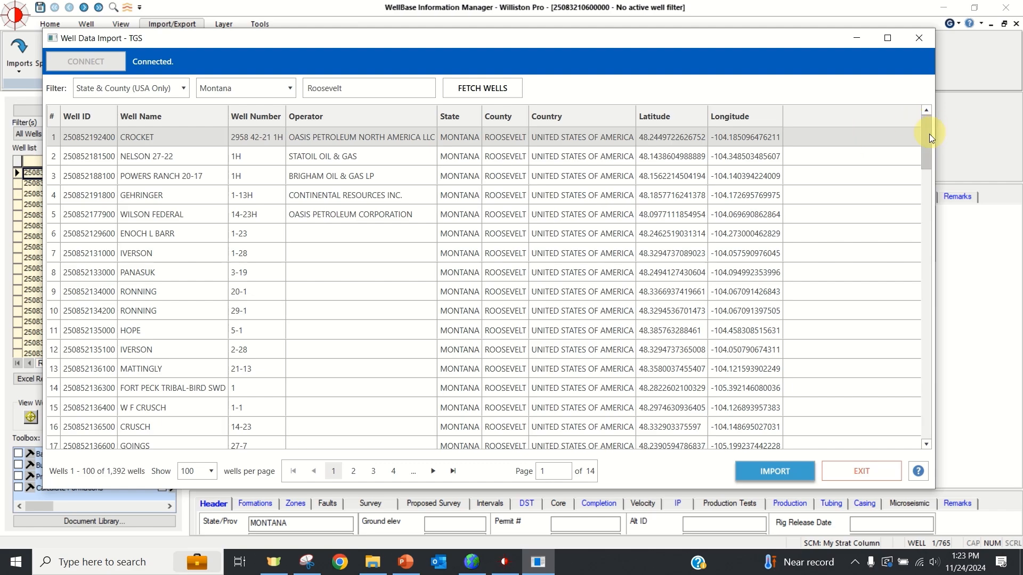
Step: Open the import options for the fetched wells, keep Add New Wells and Update Existing Wells, and review the well header fields without changing them
{"action": "mouse_move", "coordinate": [929, 133]}
{"action": "left_mouse_down"}
{"action": "mouse_move", "coordinate": [932, 398]}
{"action": "mouse_move", "coordinate": [944, 131]}
{"action": "left_mouse_up"}
{"action": "left_click", "coordinate": [161, 88]}
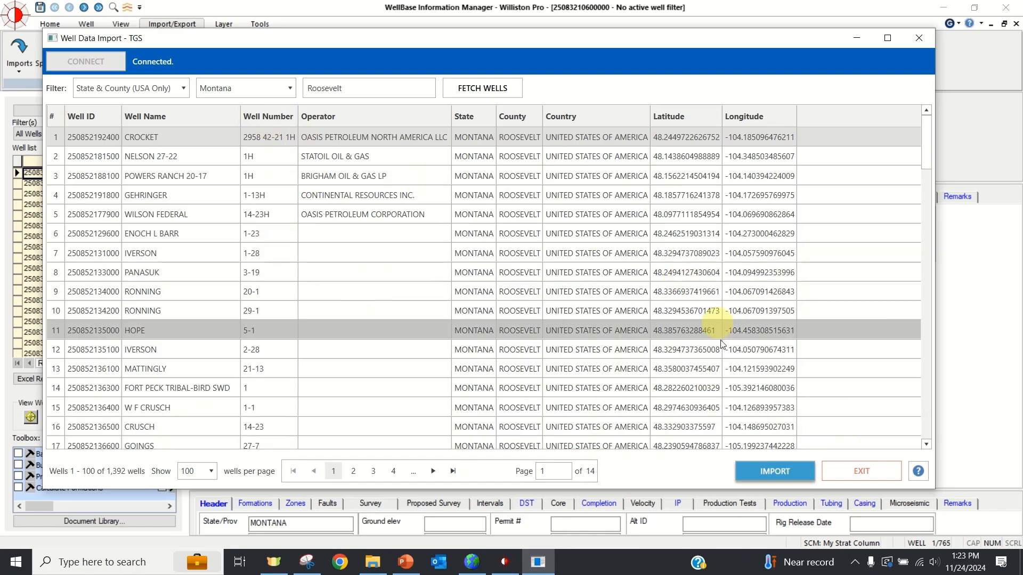
{"action": "left_click", "coordinate": [750, 472]}
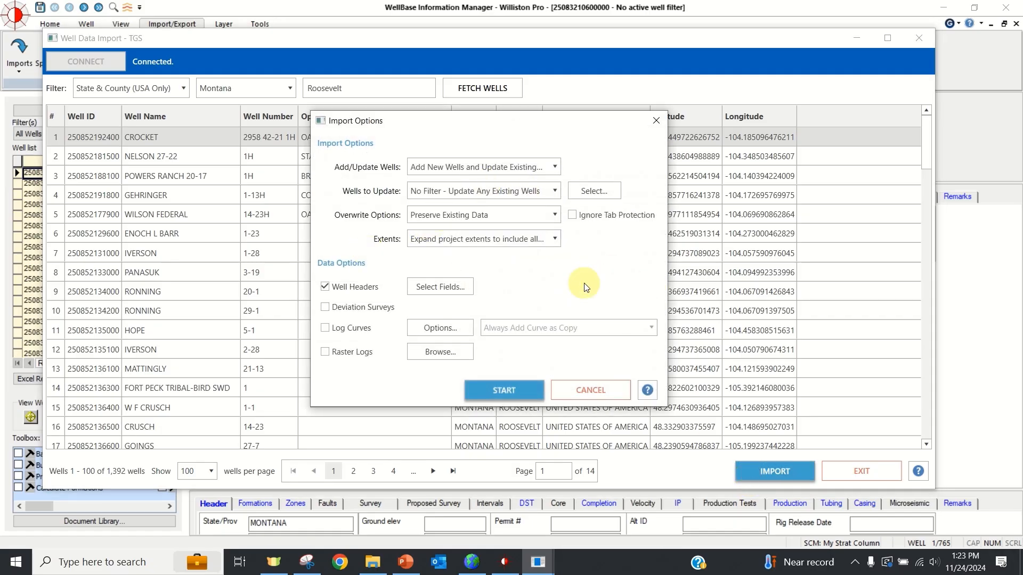
{"action": "left_click", "coordinate": [529, 167]}
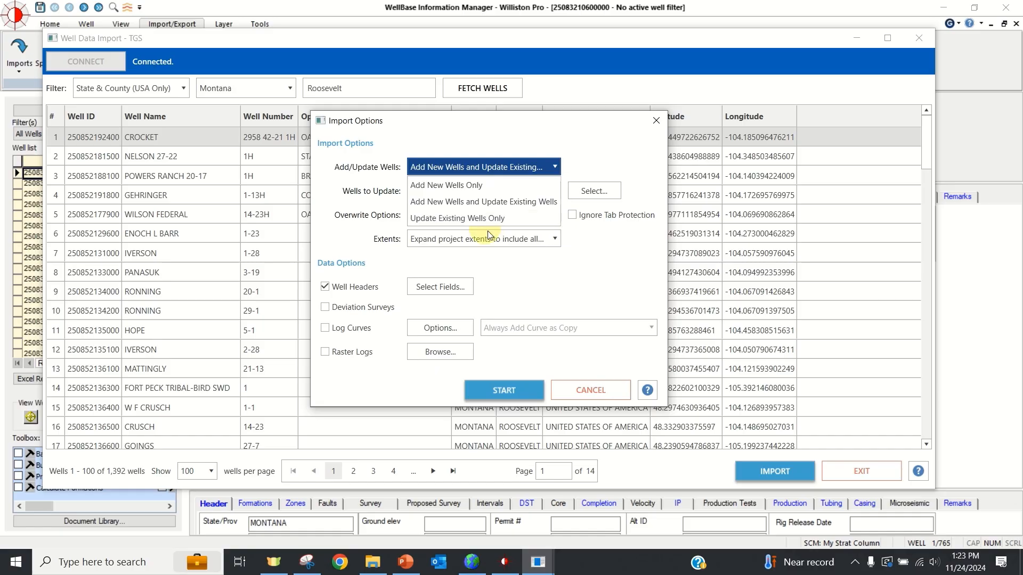
{"action": "left_click", "coordinate": [573, 139]}
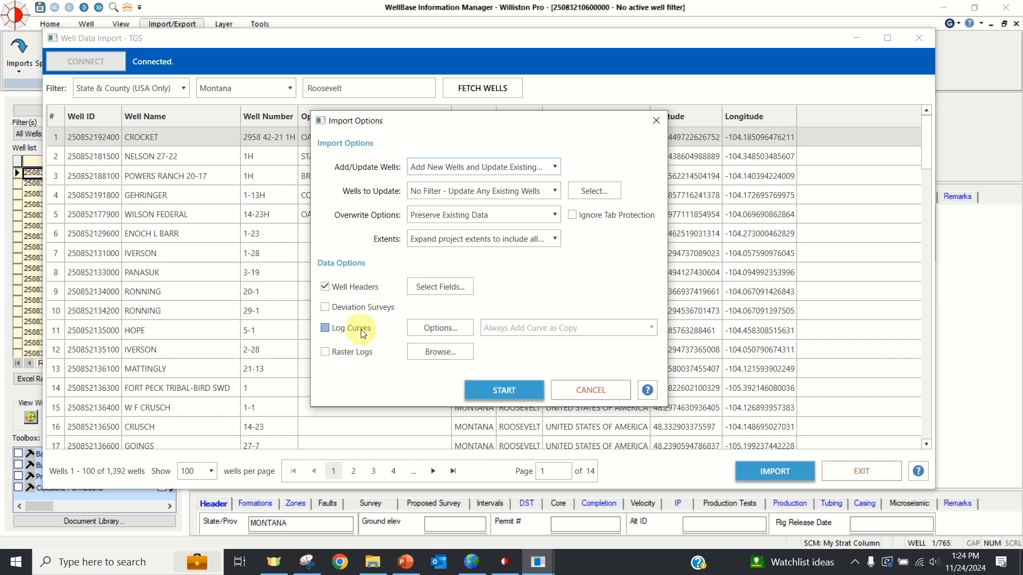
{"action": "left_click", "coordinate": [444, 287]}
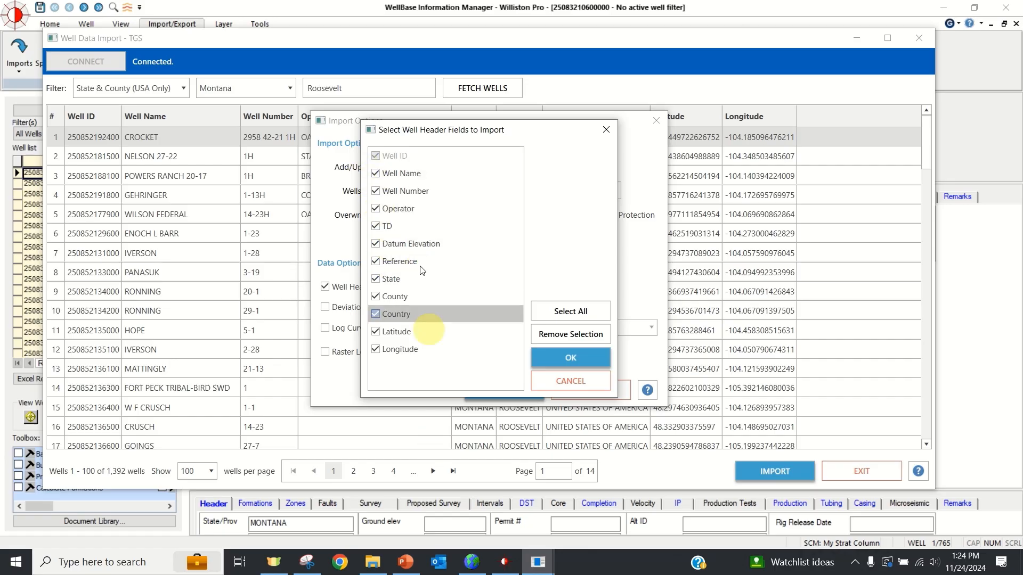
{"action": "left_click", "coordinate": [571, 382]}
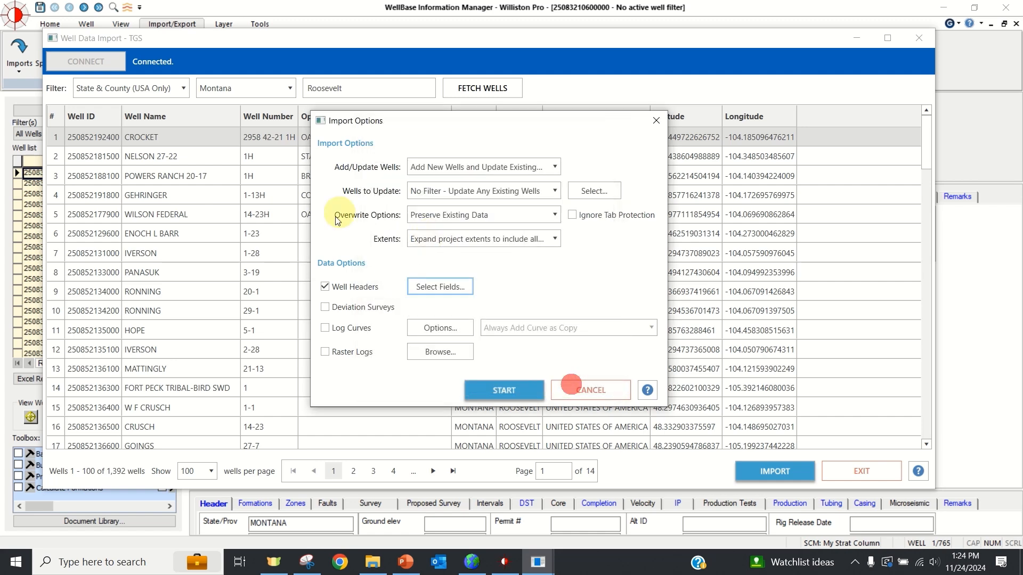
Step: Include deviation surveys and log curves in the import, and assign the log curves to the TGS curve set
{"action": "left_click", "coordinate": [325, 308]}
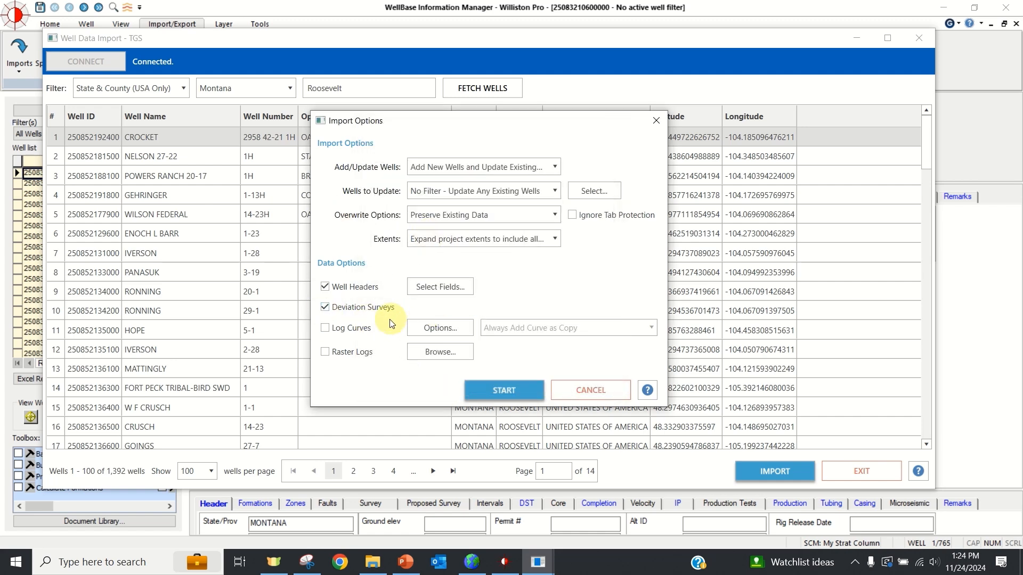
{"action": "left_click", "coordinate": [324, 327]}
{"action": "left_click", "coordinate": [437, 327]}
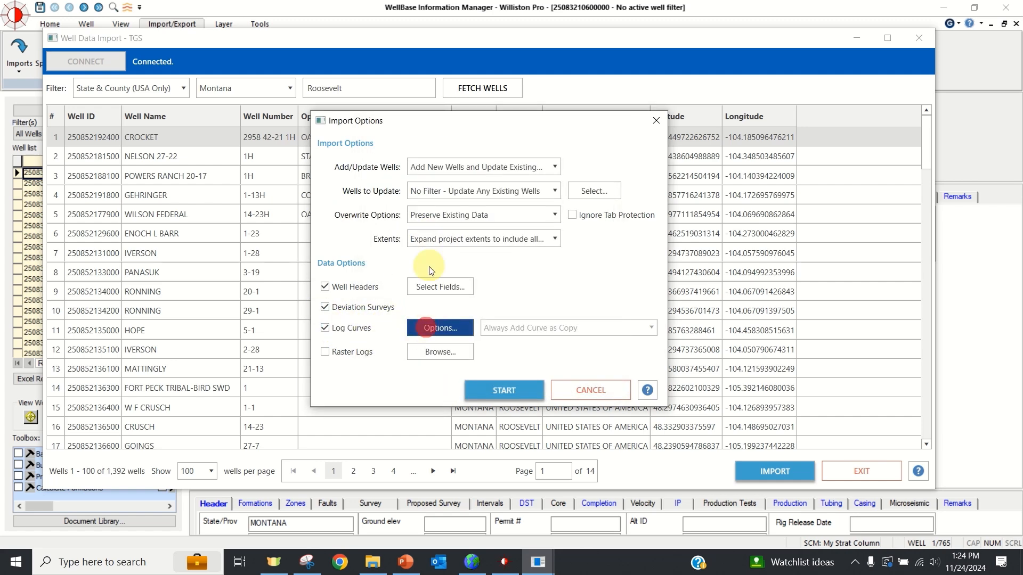
{"action": "left_click", "coordinate": [425, 202]}
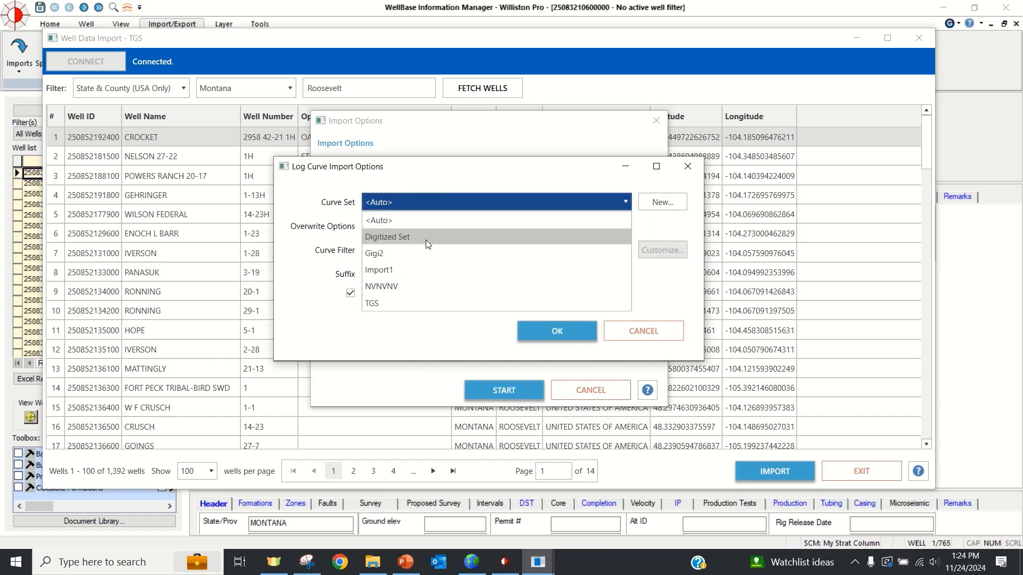
{"action": "left_click", "coordinate": [414, 201]}
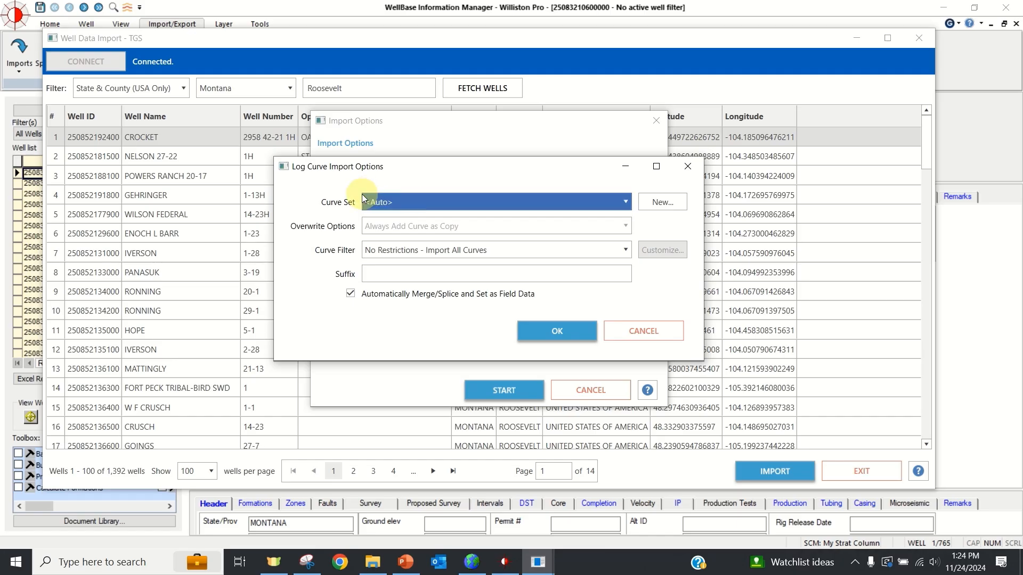
{"action": "left_click", "coordinate": [658, 203]}
{"action": "left_click", "coordinate": [625, 201]}
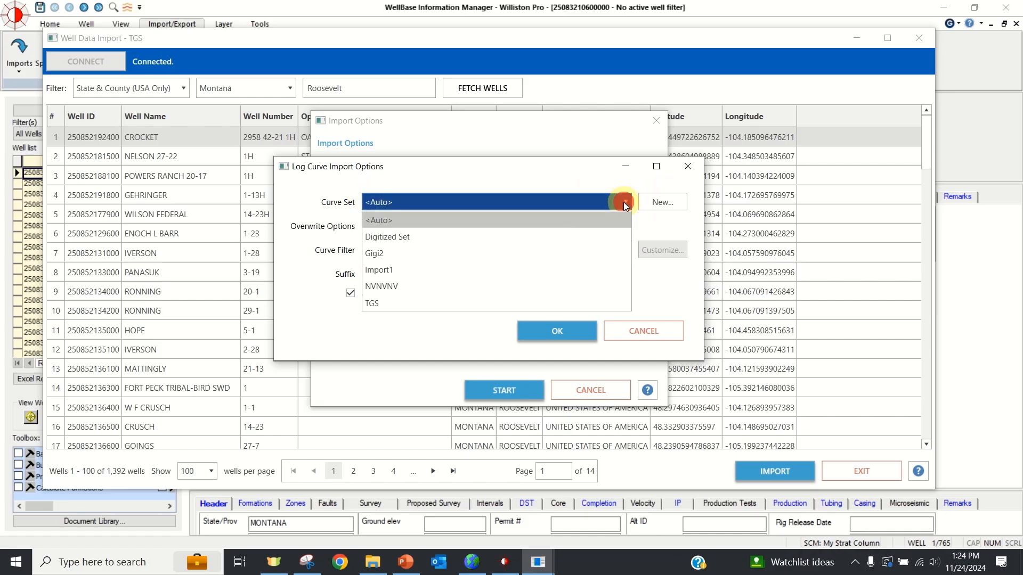
{"action": "left_click", "coordinate": [379, 303]}
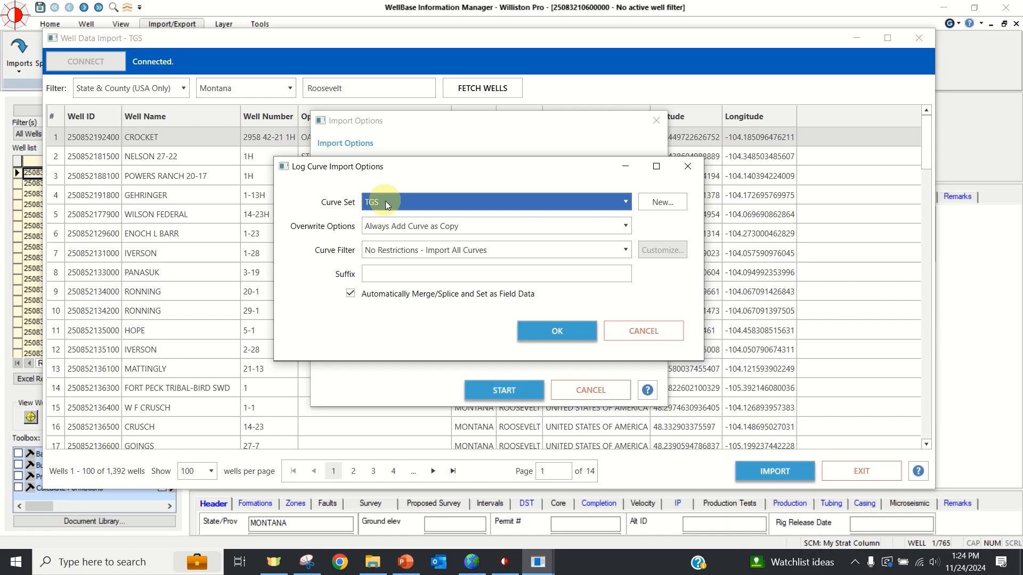
Step: Set the log curve overwrite option to Preserve Existing Curve, keep importing all curves with a blank suffix, and accept the curve options
{"action": "left_click", "coordinate": [460, 226]}
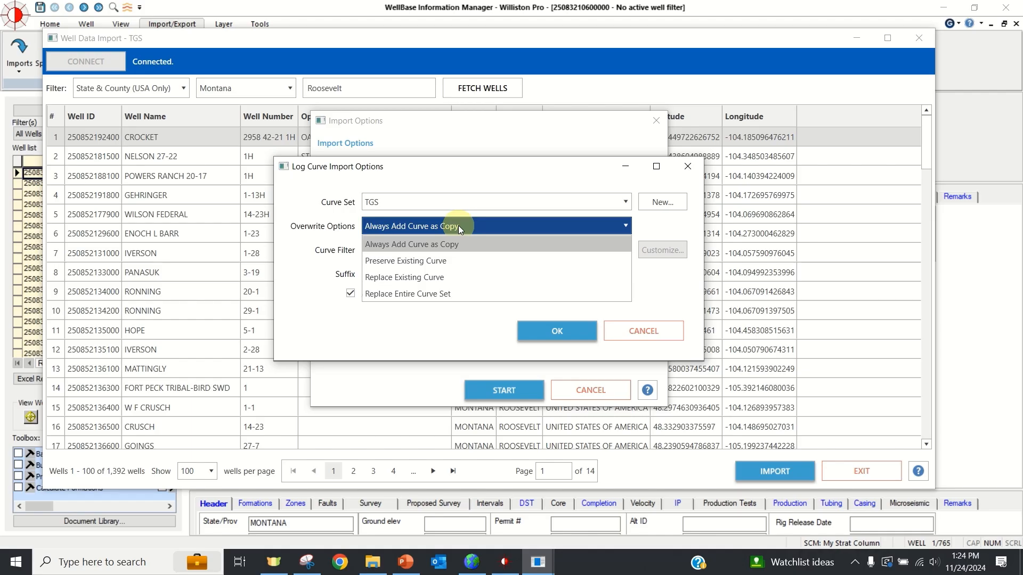
{"action": "left_click", "coordinate": [448, 267]}
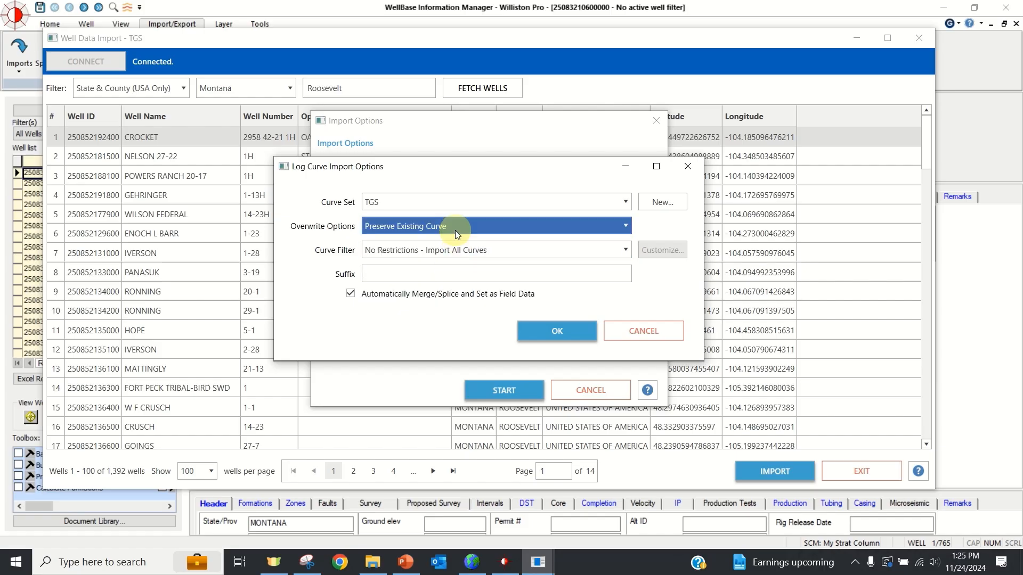
{"action": "left_click", "coordinate": [444, 250]}
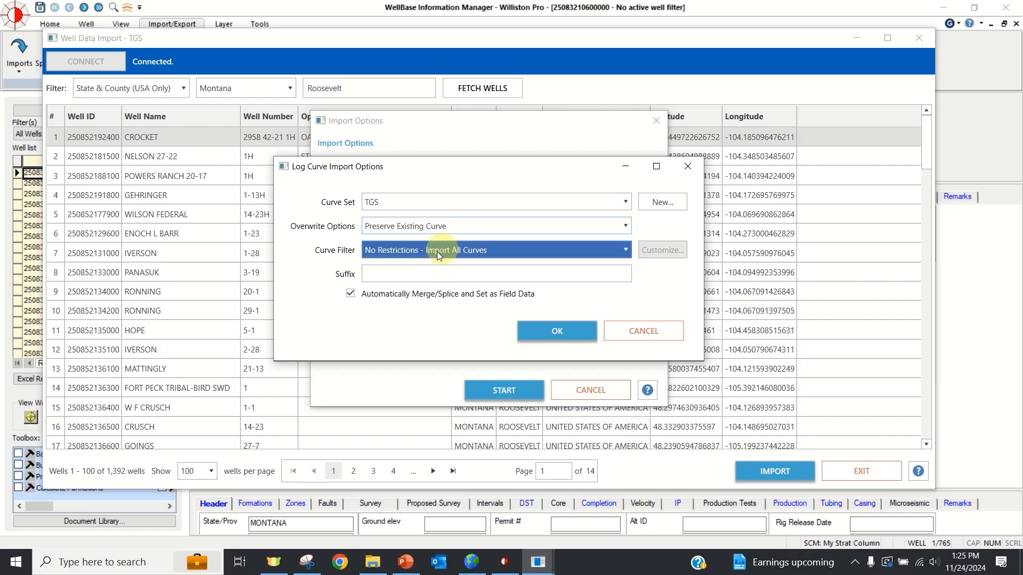
{"action": "left_click", "coordinate": [625, 250]}
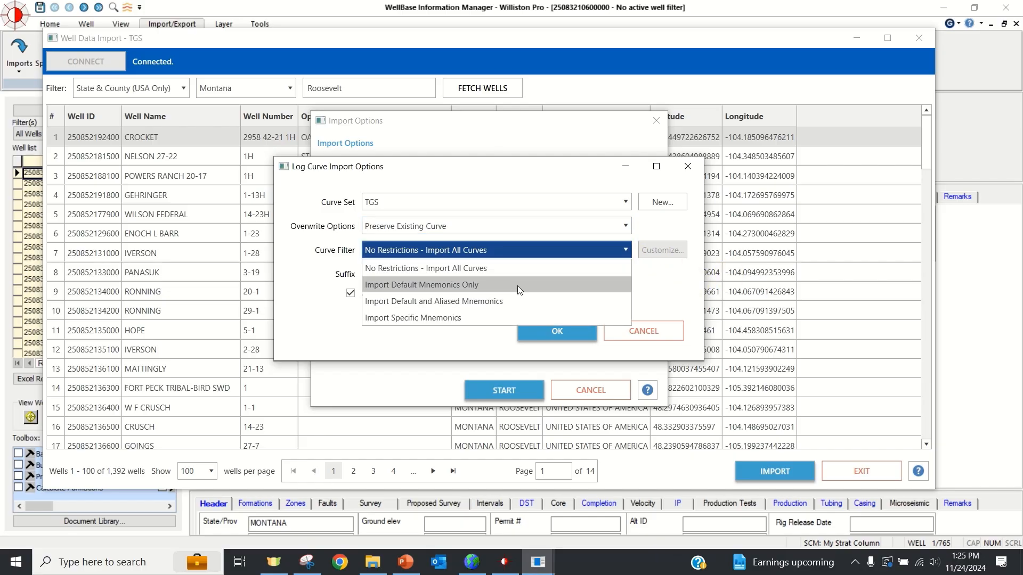
{"action": "left_click", "coordinate": [662, 292]}
{"action": "left_click", "coordinate": [388, 275]}
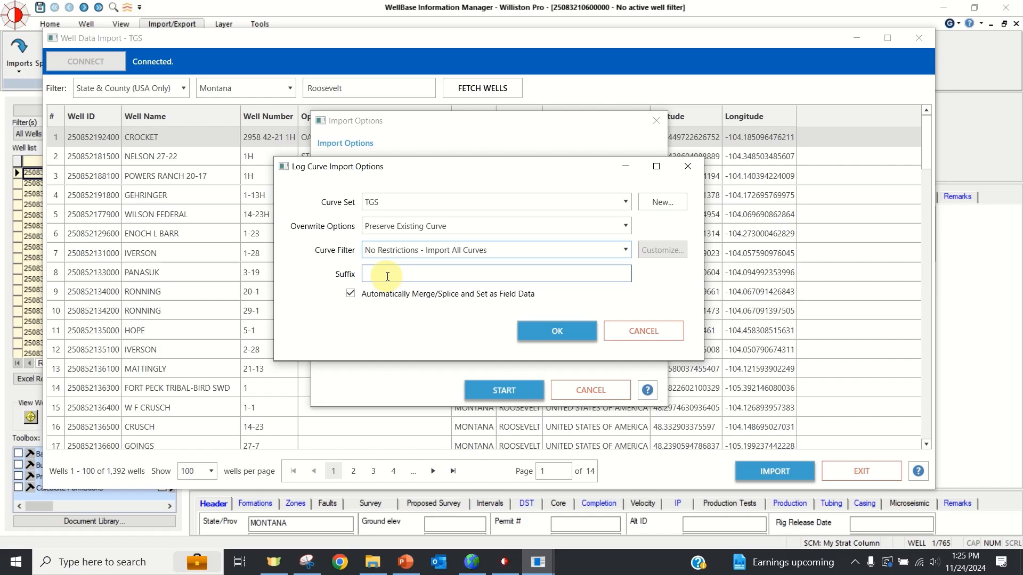
{"action": "left_click", "coordinate": [458, 202]}
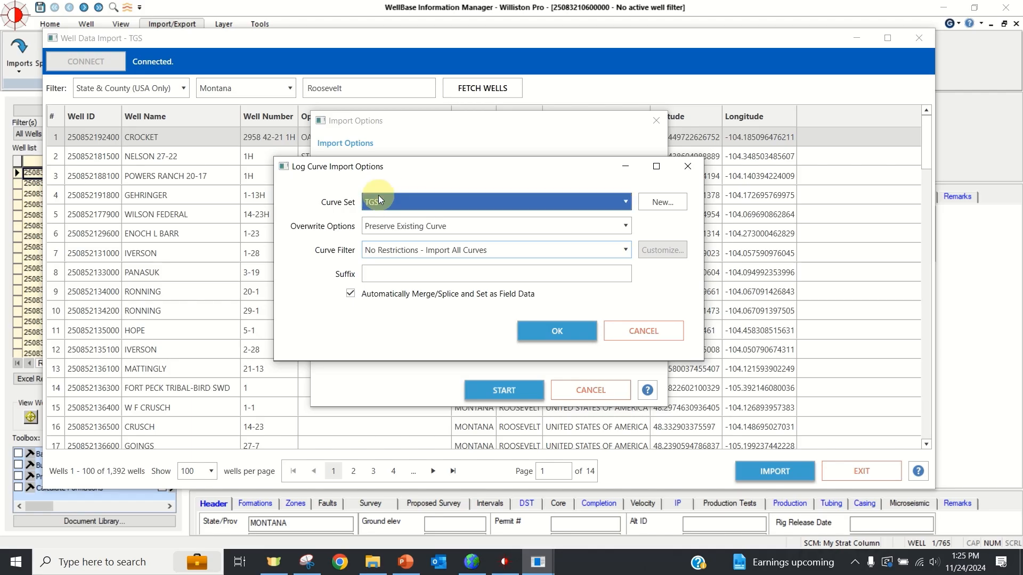
{"action": "left_click", "coordinate": [382, 273]}
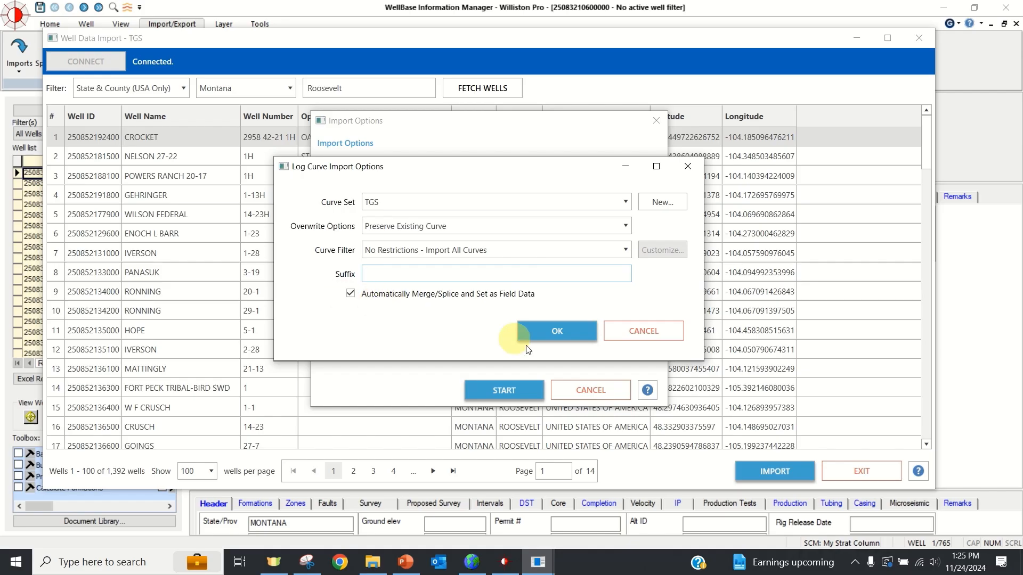
{"action": "left_click", "coordinate": [557, 331]}
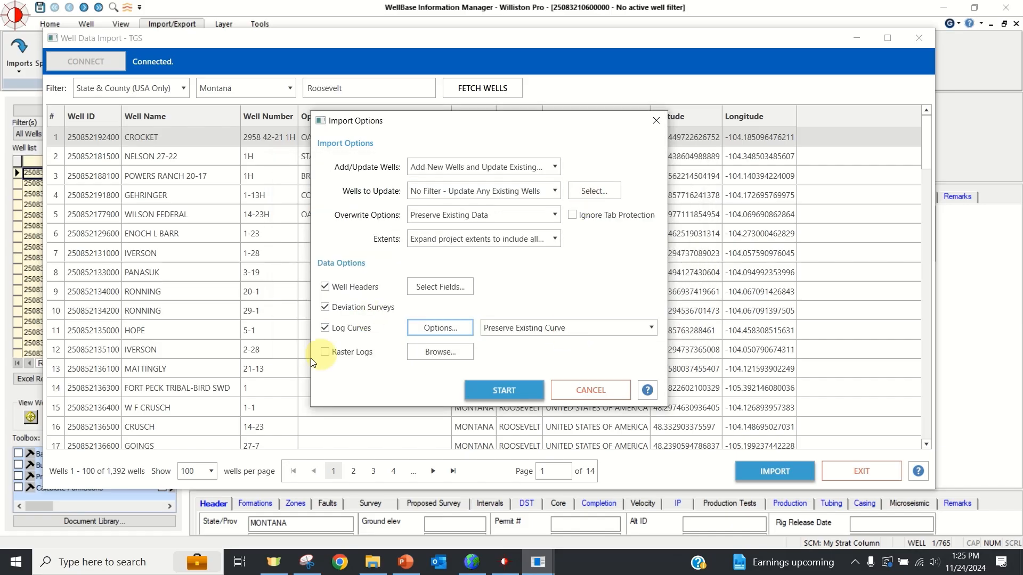
Step: Include raster logs in the import and choose the TGS Logs folder for the raster images
{"action": "left_click", "coordinate": [335, 356]}
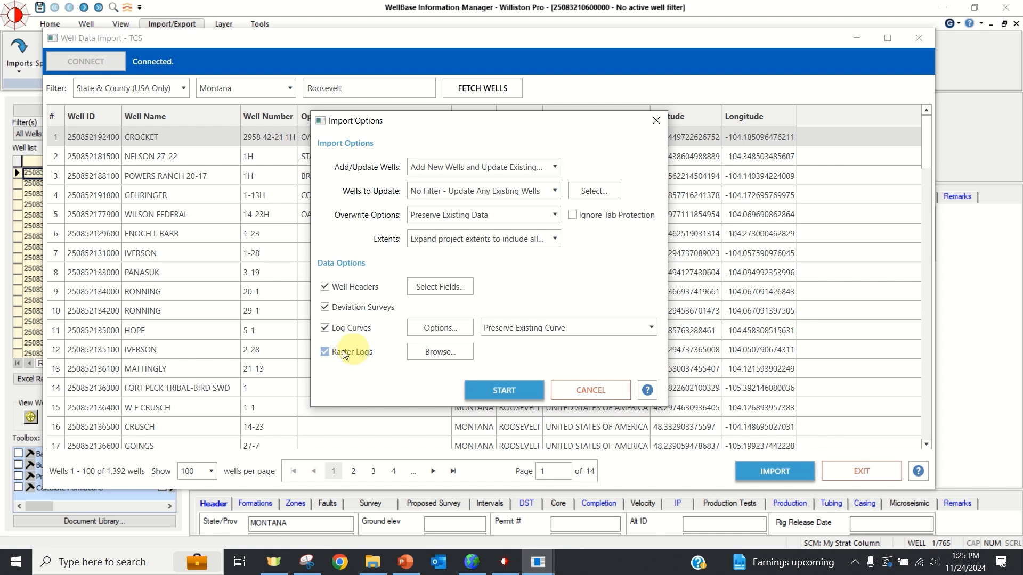
{"action": "left_click", "coordinate": [426, 353]}
{"action": "scroll", "coordinate": [487, 283], "scroll_direction": "down", "scroll_amount": 8}
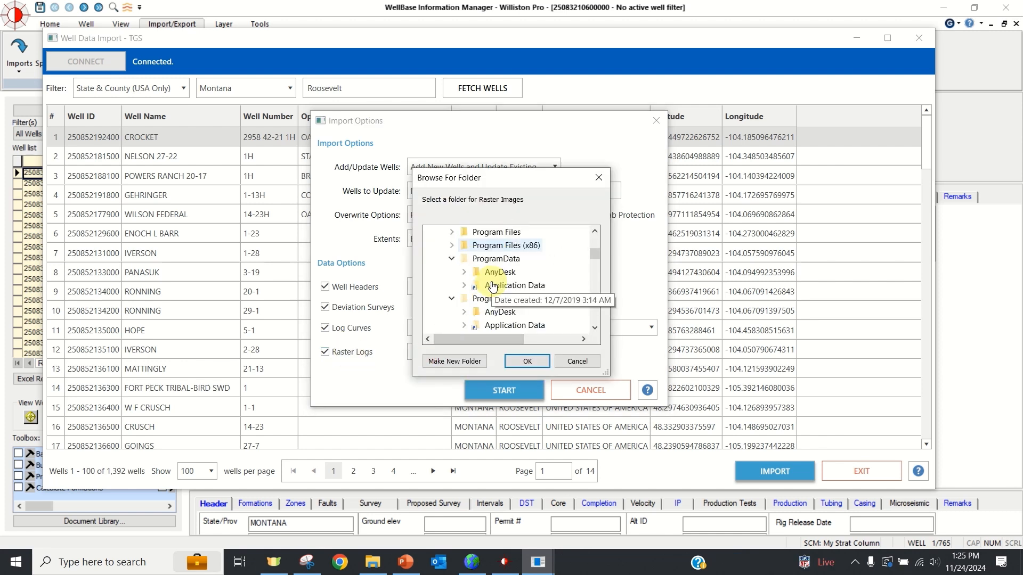
{"action": "scroll", "coordinate": [493, 284], "scroll_direction": "down", "scroll_amount": 8}
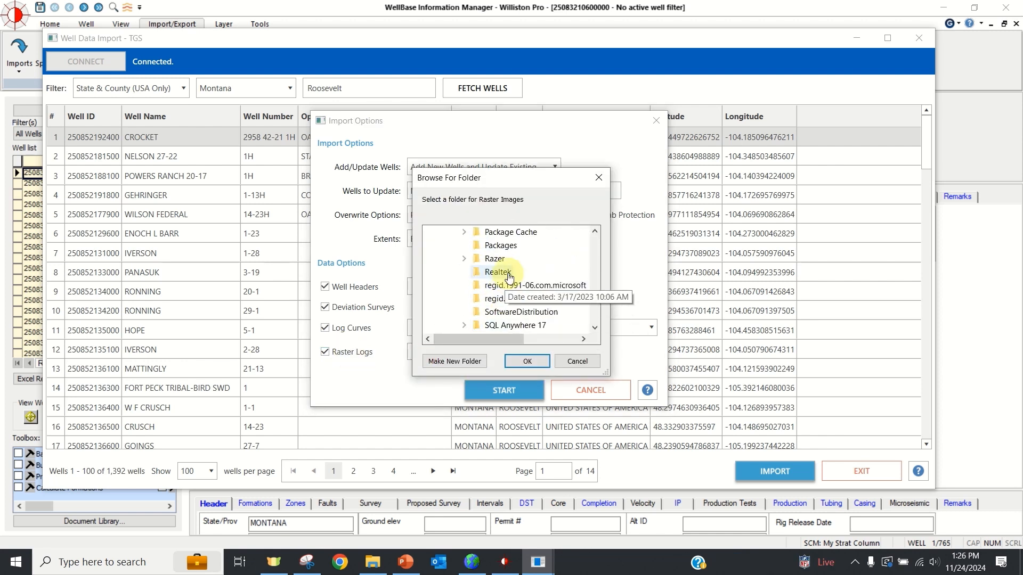
{"action": "scroll", "coordinate": [515, 277], "scroll_direction": "up", "scroll_amount": 2}
{"action": "scroll", "coordinate": [533, 272], "scroll_direction": "up", "scroll_amount": 2}
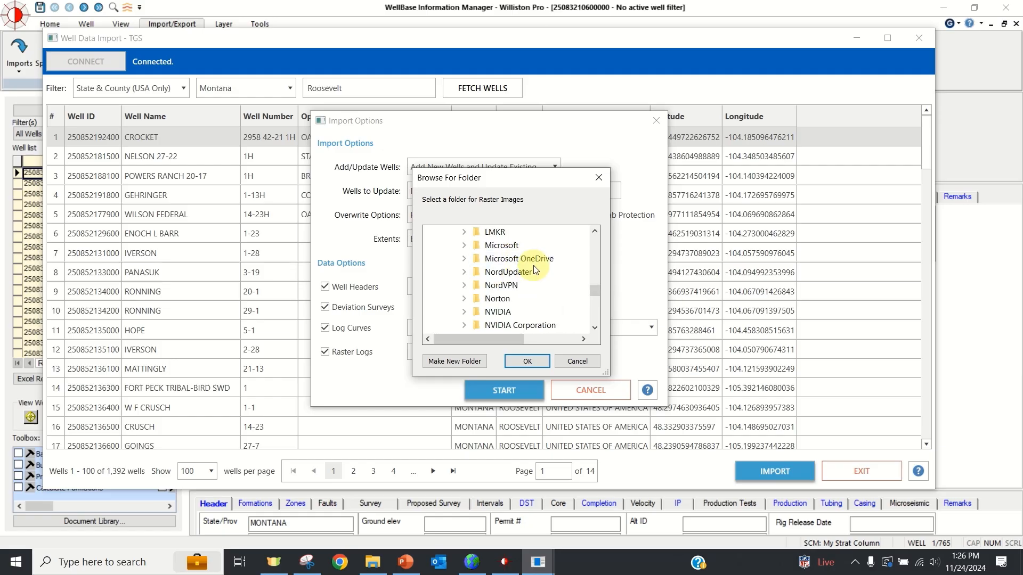
{"action": "scroll", "coordinate": [533, 271], "scroll_direction": "down", "scroll_amount": 2}
{"action": "scroll", "coordinate": [533, 274], "scroll_direction": "down", "scroll_amount": 8}
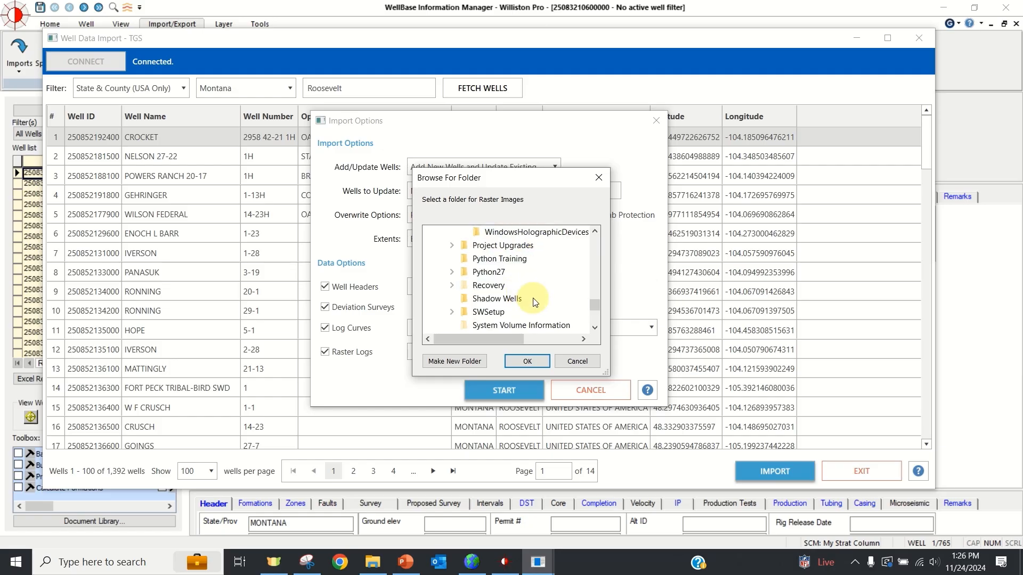
{"action": "left_click", "coordinate": [487, 273]}
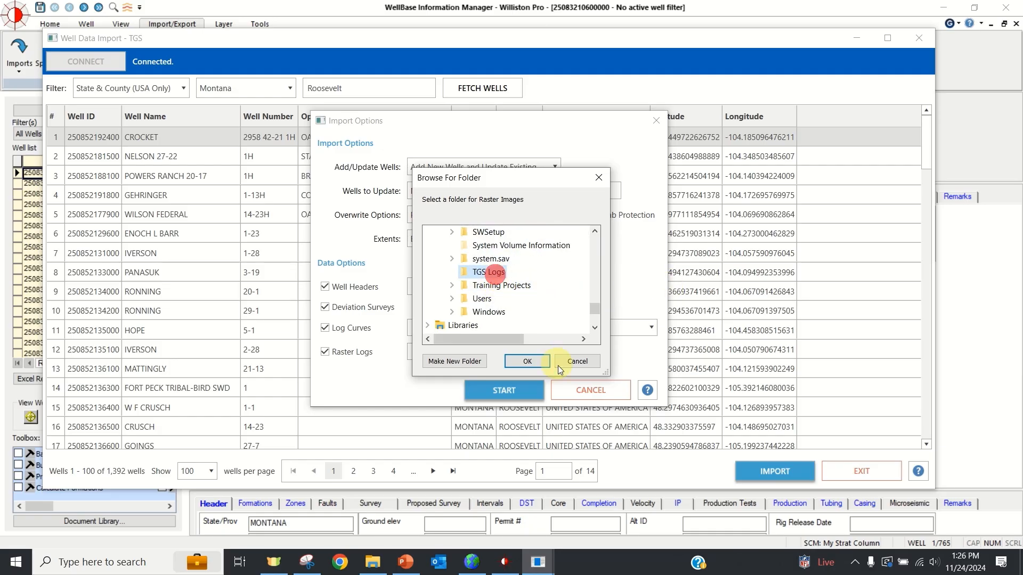
{"action": "left_click", "coordinate": [542, 369]}
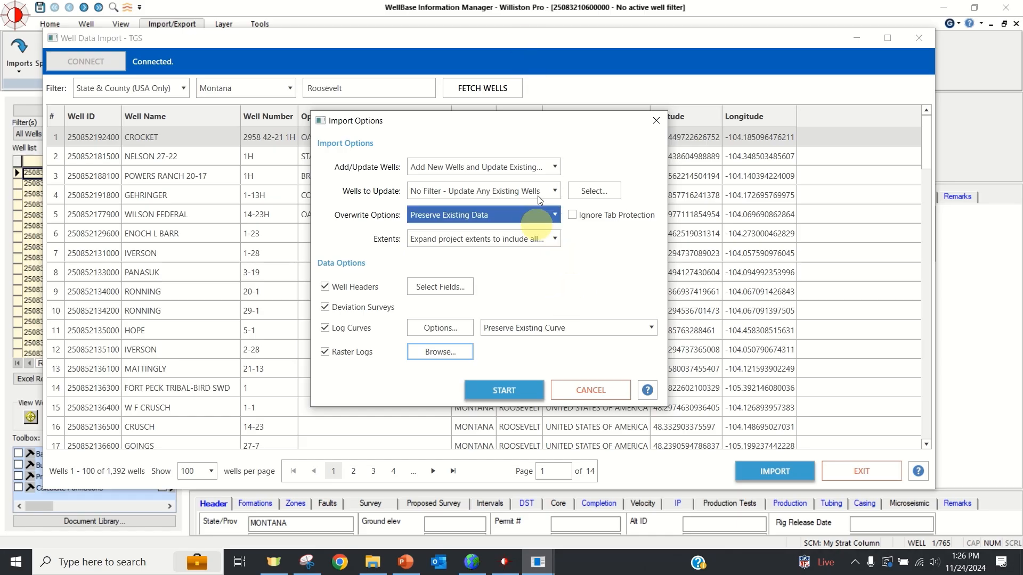
Step: Start the TGS well import and open its log file once it completes
{"action": "left_click", "coordinate": [523, 389]}
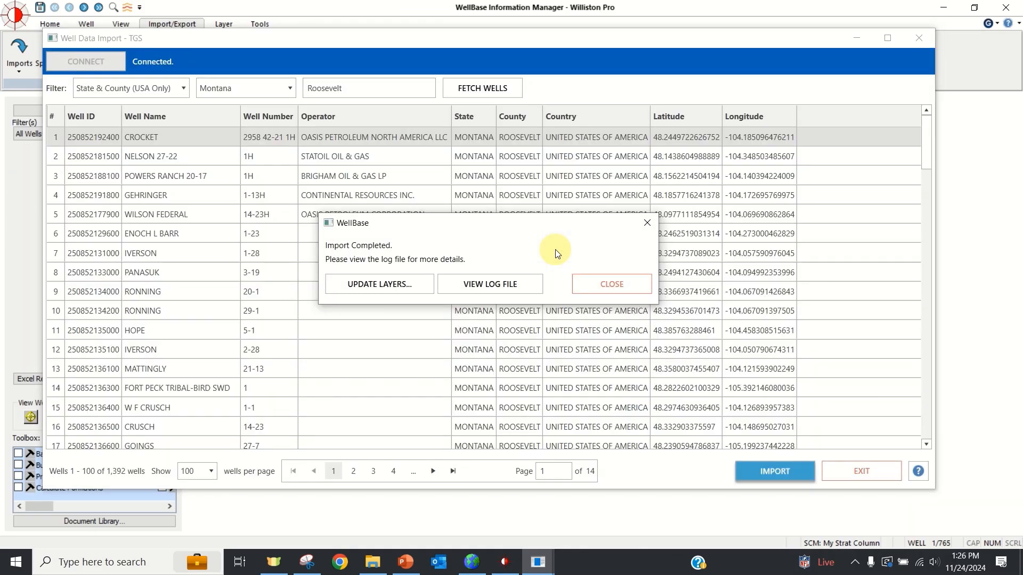
{"action": "left_click", "coordinate": [491, 284]}
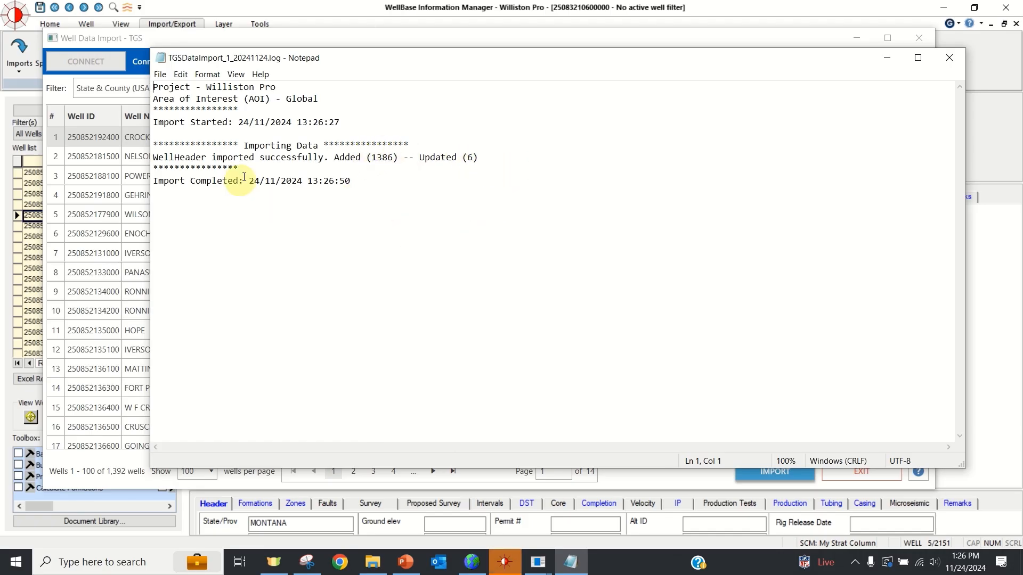
Step: Examine the start and completion times in the TGS import log, and close the log
{"action": "left_click_drag", "start_coordinate": [297, 121], "coordinate": [355, 114]}
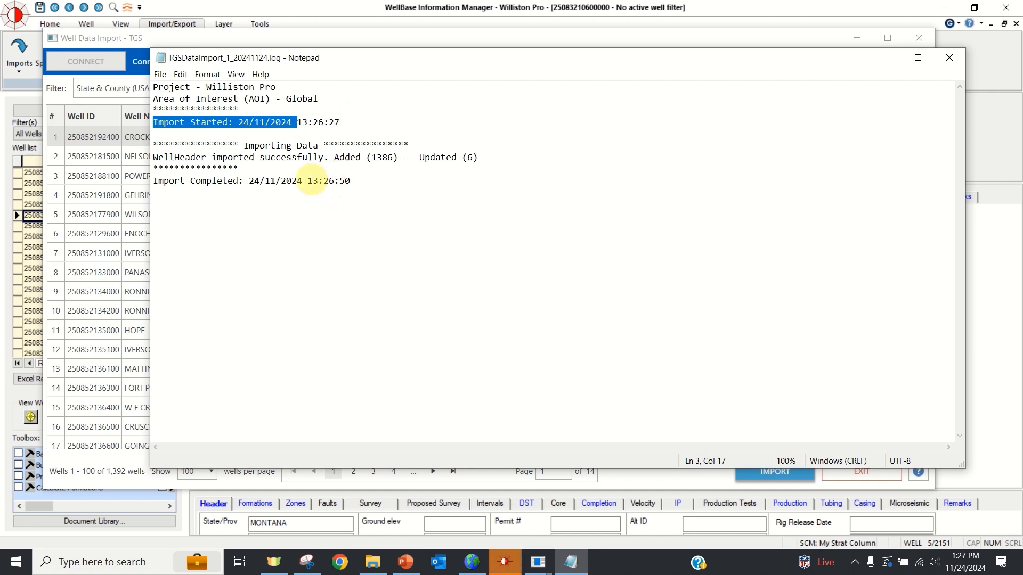
{"action": "left_click_drag", "start_coordinate": [308, 181], "coordinate": [372, 178]}
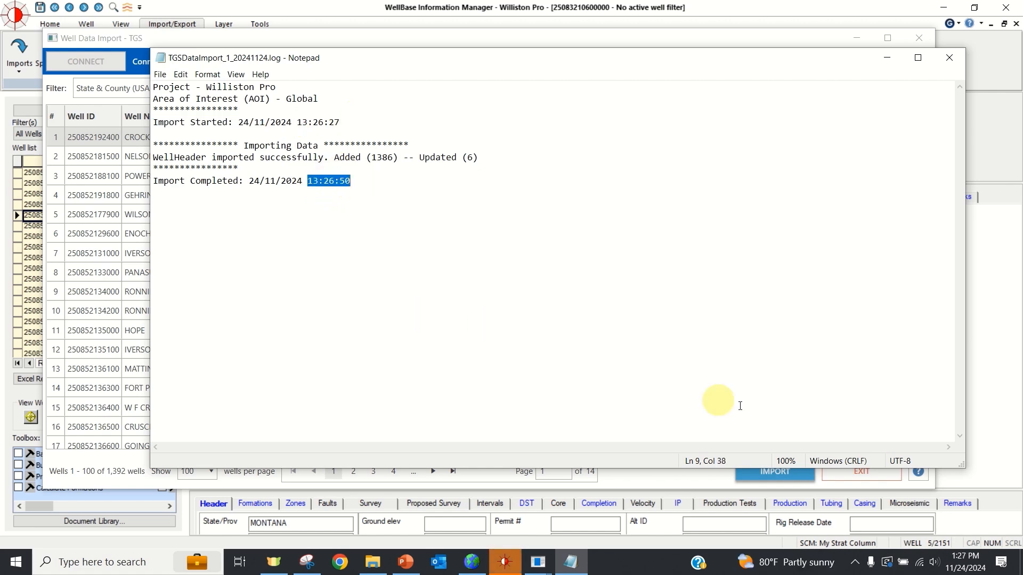
{"action": "left_click", "coordinate": [949, 57]}
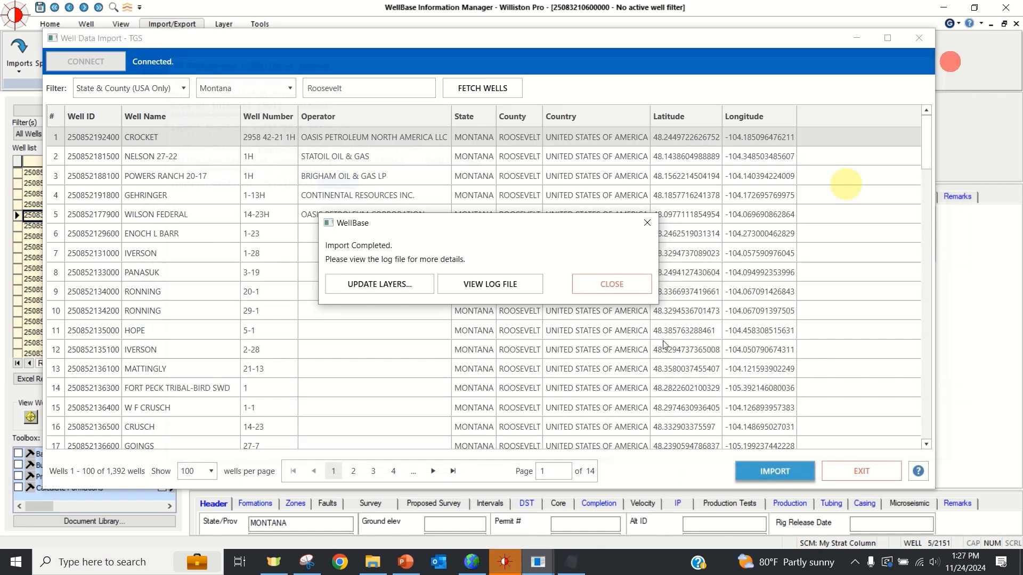
Step: Update the Well Spots layer with the imported wells and dismiss the import completion message
{"action": "left_click", "coordinate": [394, 286]}
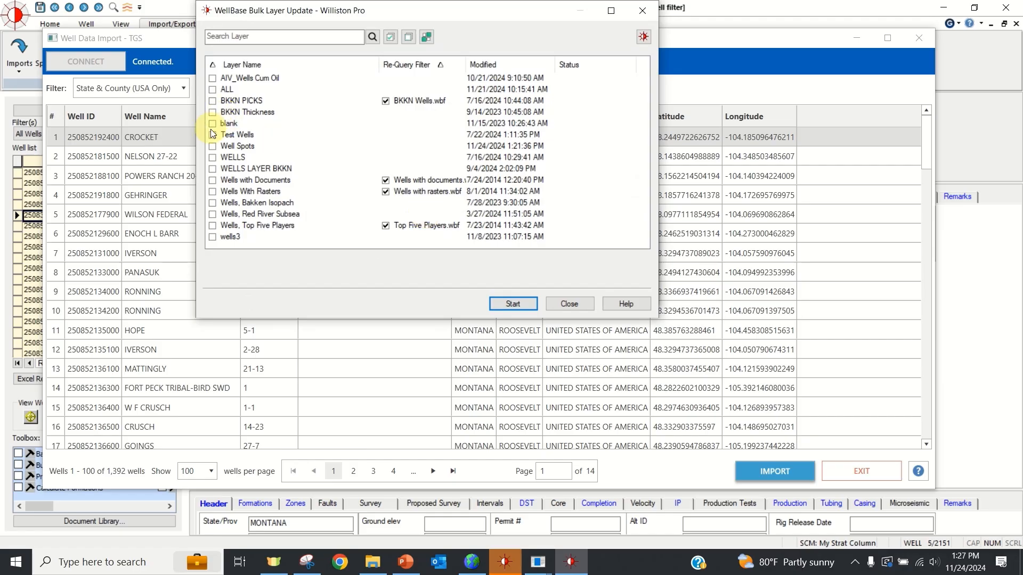
{"action": "left_click", "coordinate": [213, 144]}
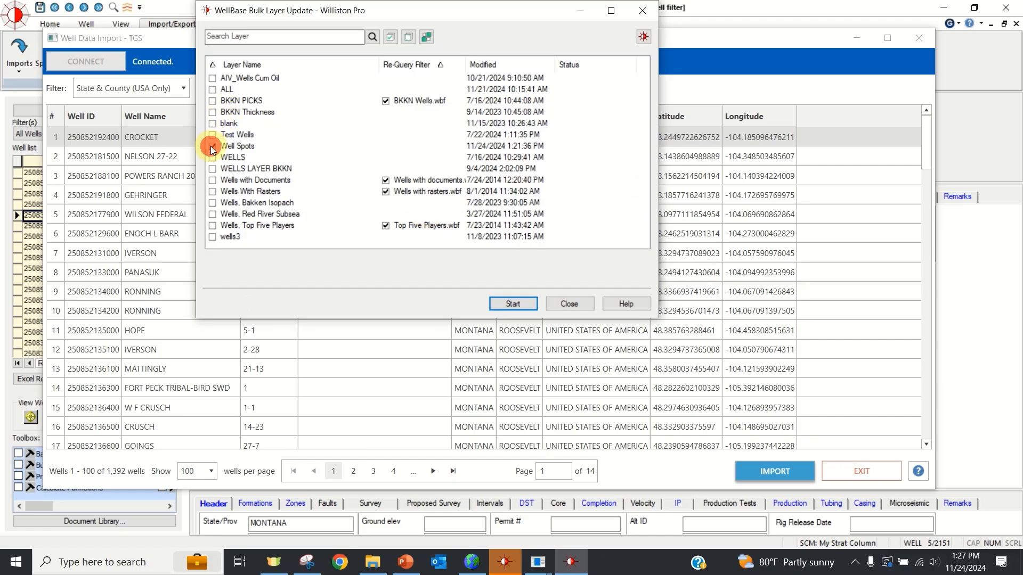
{"action": "left_click", "coordinate": [530, 306]}
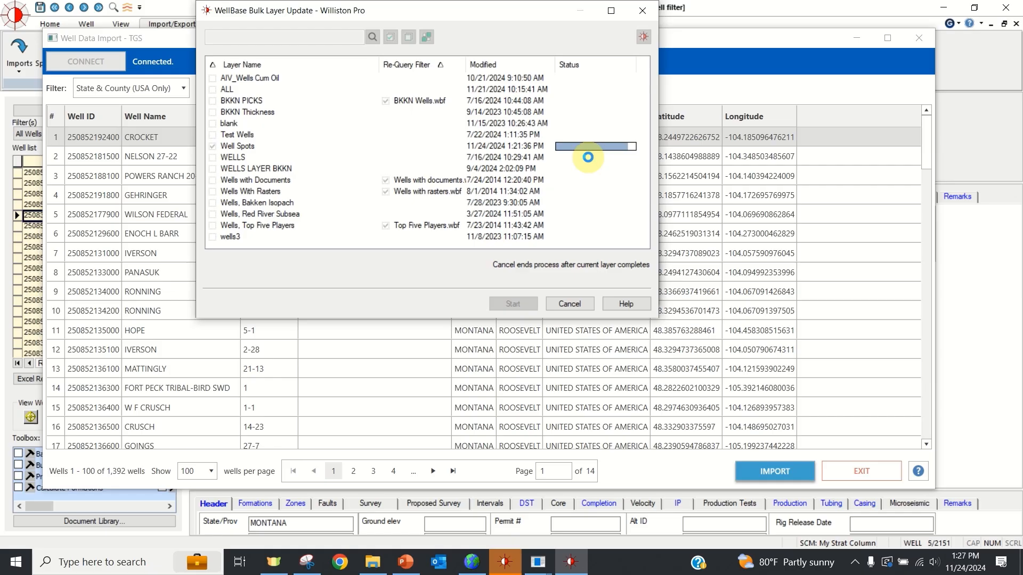
{"action": "left_click", "coordinate": [574, 304]}
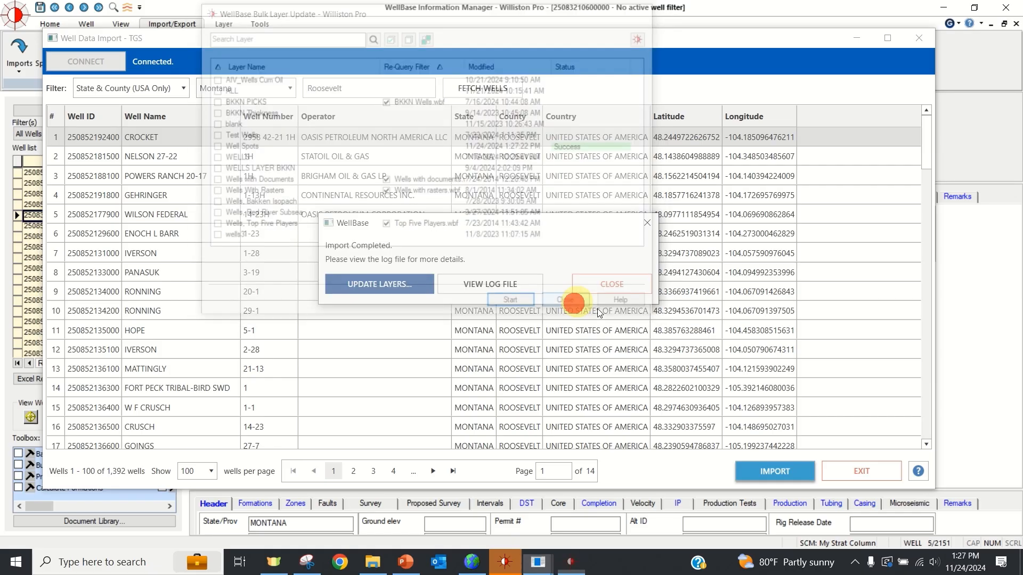
{"action": "left_click", "coordinate": [604, 289]}
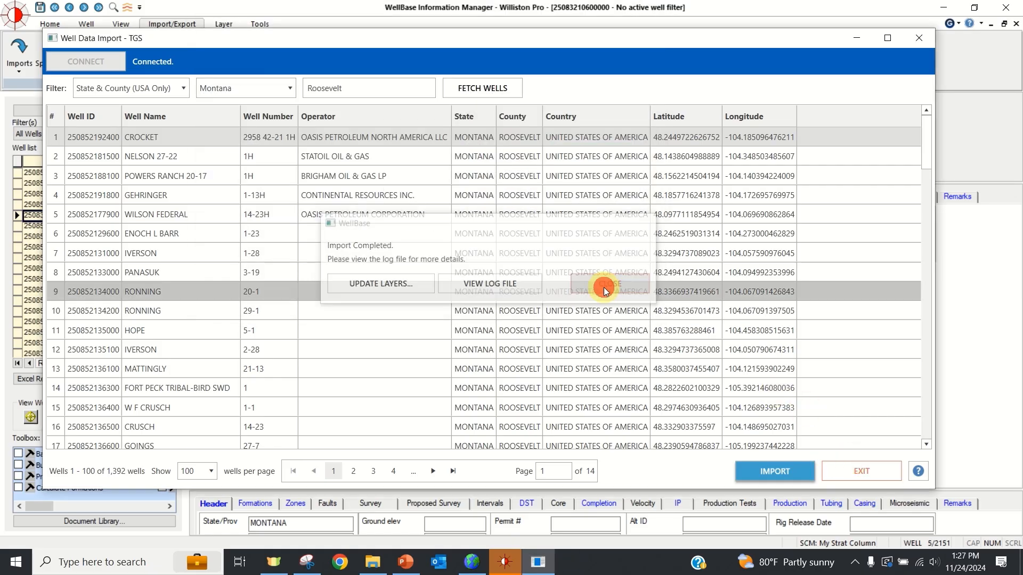
Step: Fetch the TGS wells inside the GeoGraphix AOI Bakken Wells and exit the TGS import without importing them
{"action": "left_click", "coordinate": [183, 91]}
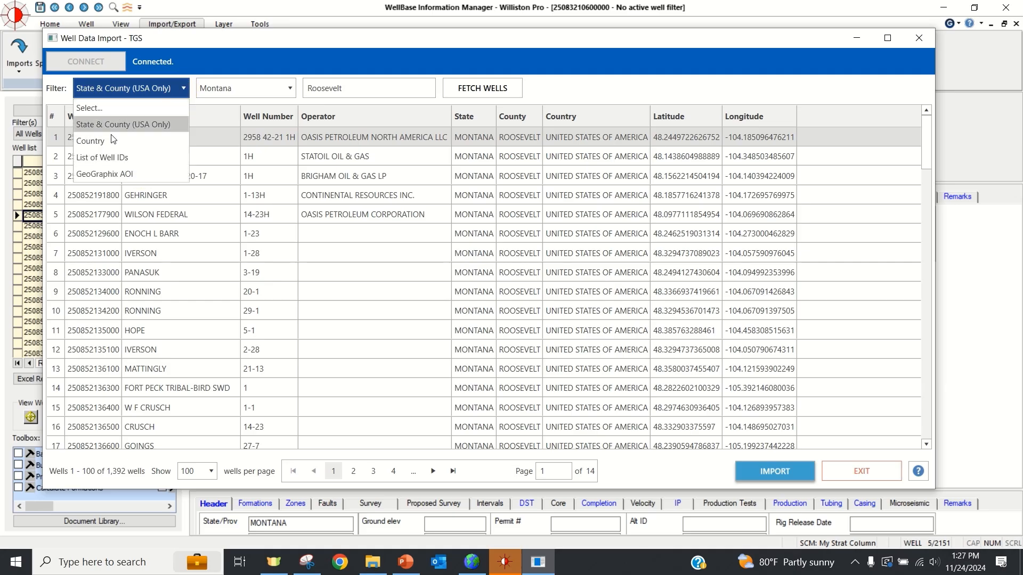
{"action": "left_click", "coordinate": [130, 173]}
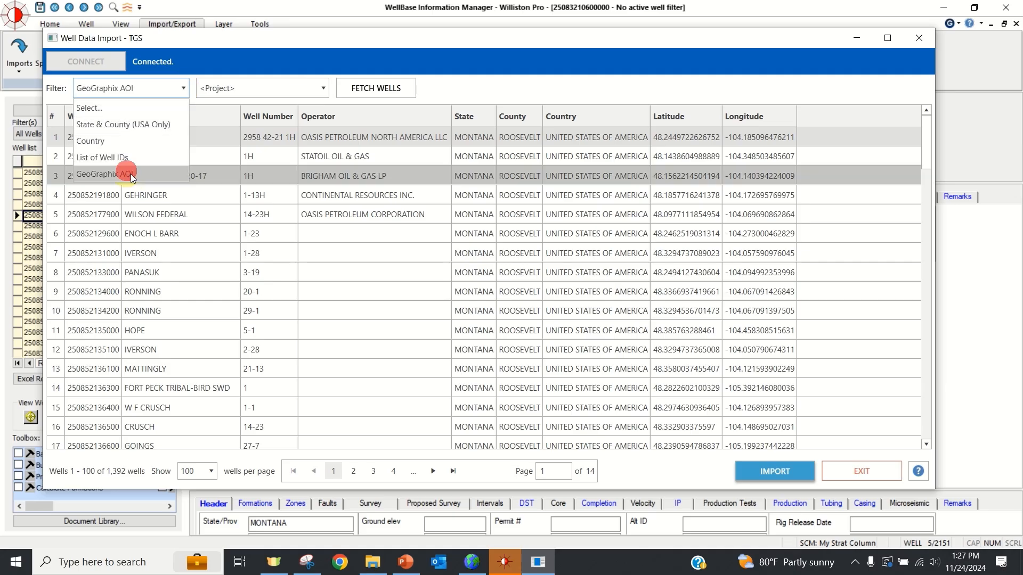
{"action": "left_click", "coordinate": [322, 88]}
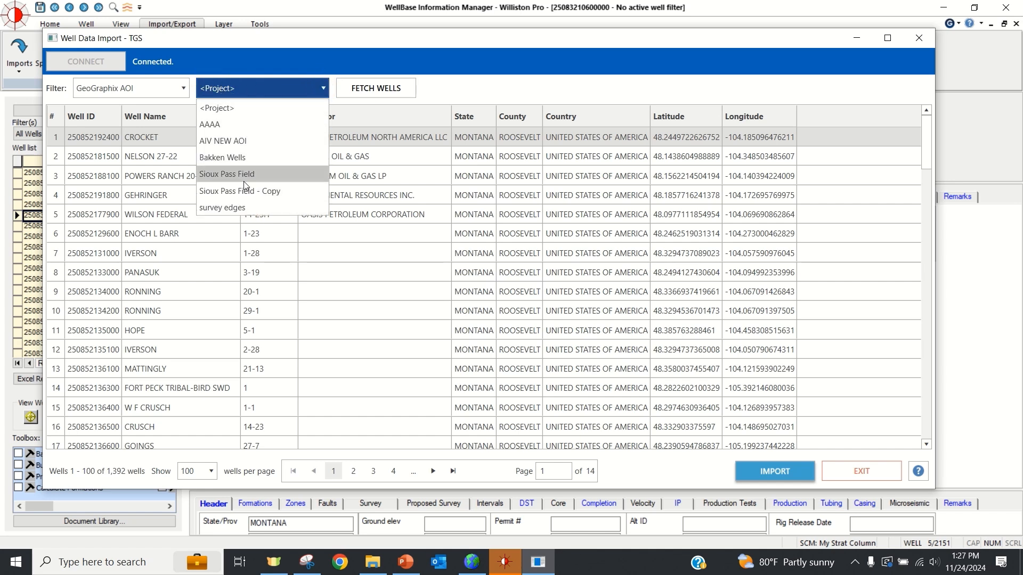
{"action": "left_click", "coordinate": [273, 158]}
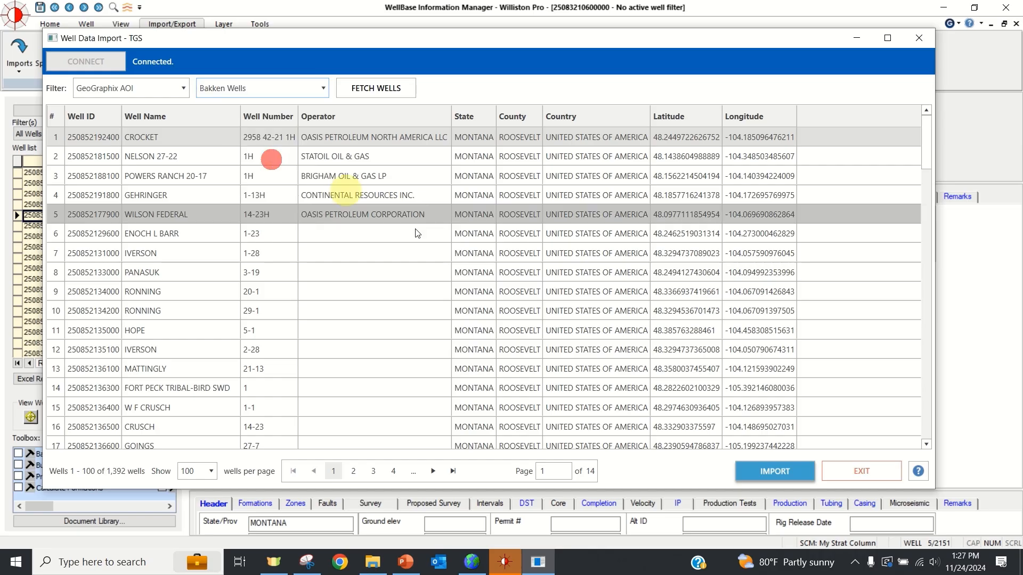
{"action": "left_click", "coordinate": [403, 89]}
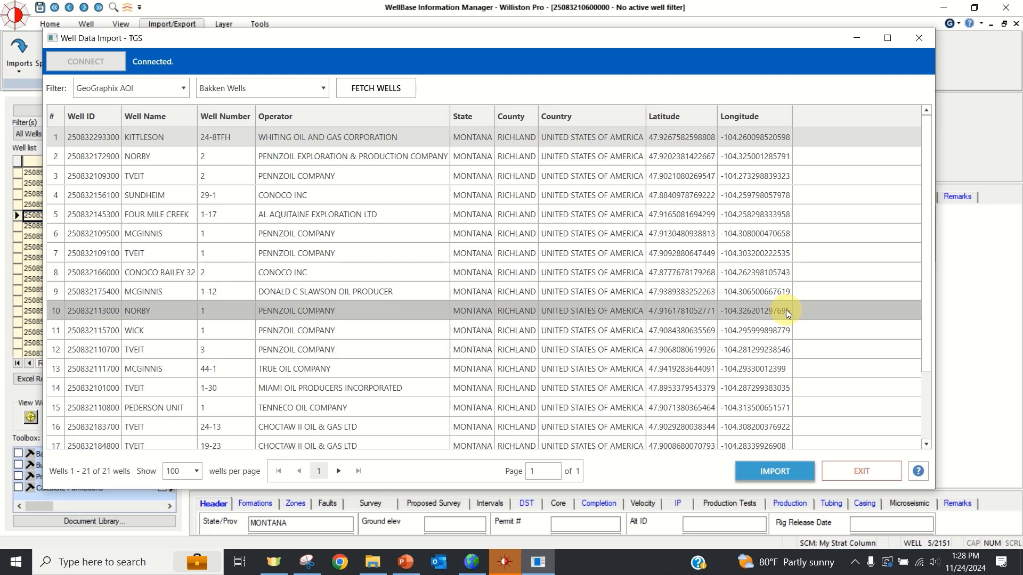
{"action": "left_click", "coordinate": [877, 467]}
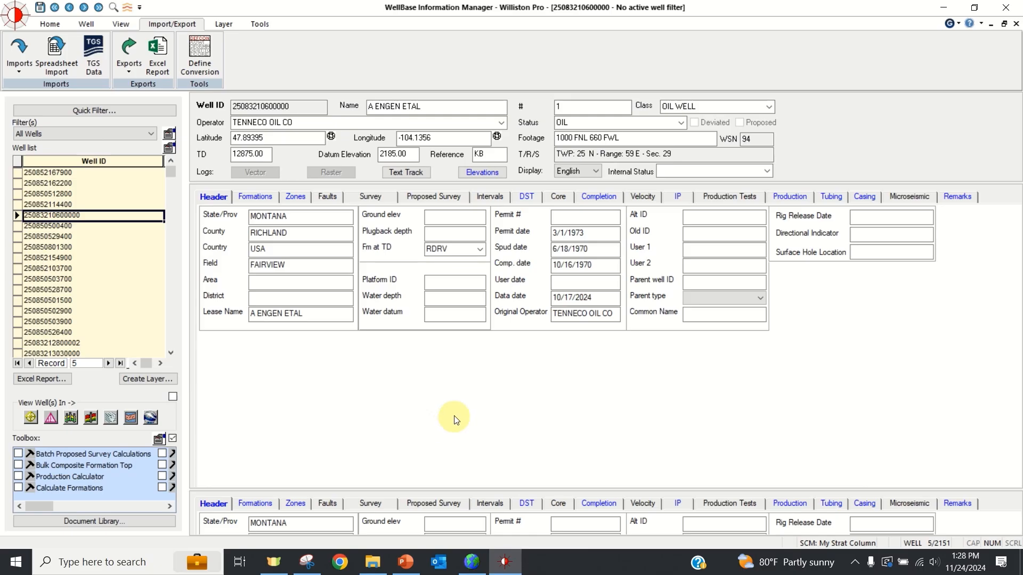